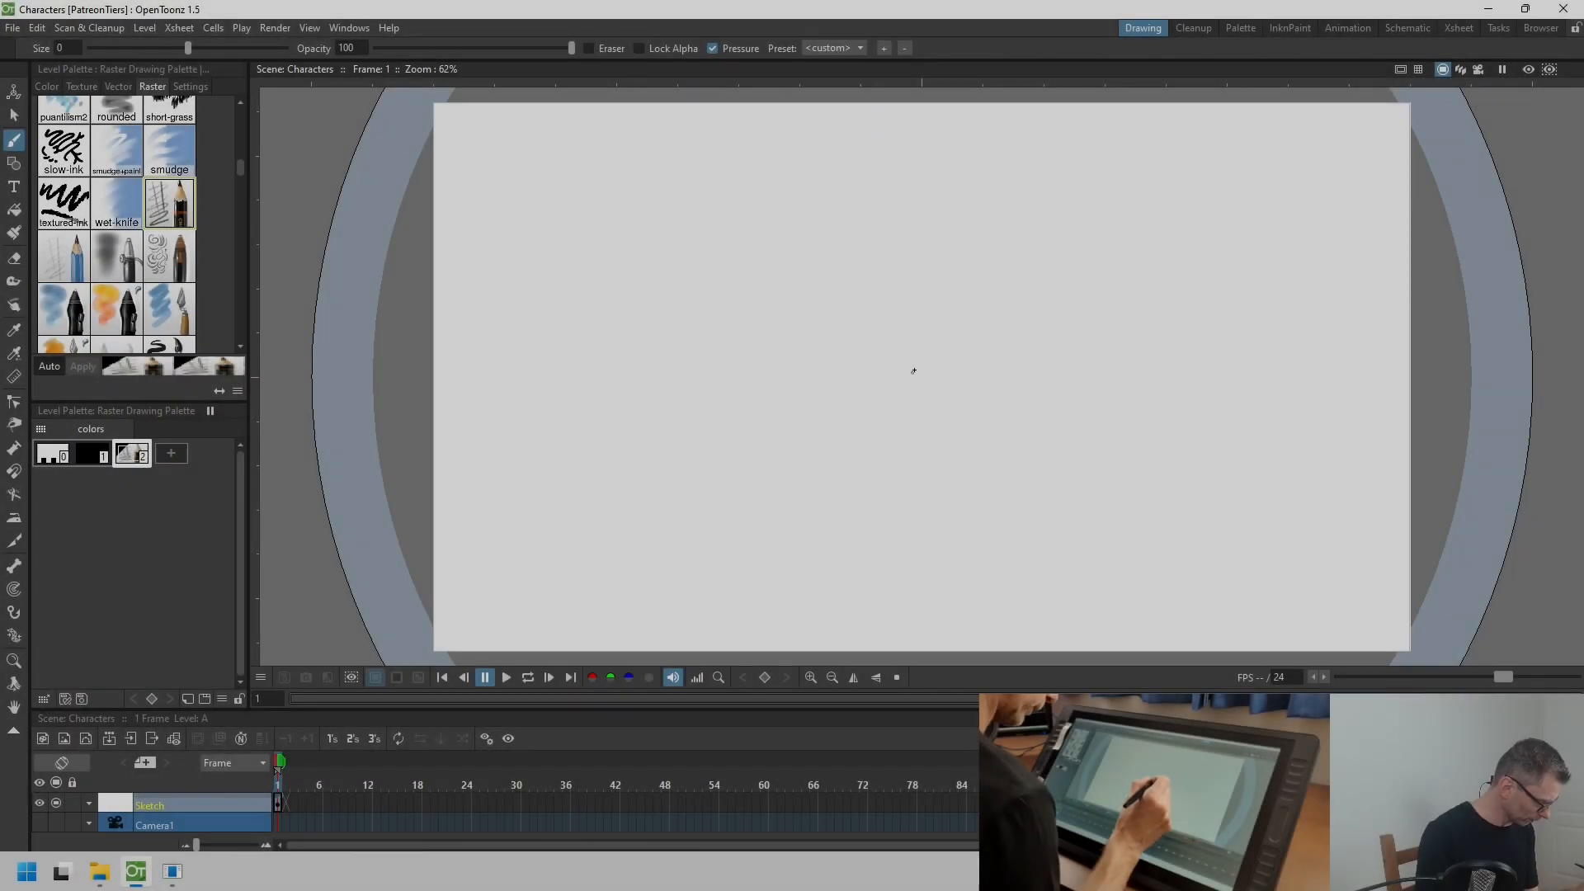
- Sketch a teacup on the Sketch level with an oval rim, tapered bowl, curved handle-shaped nose and an eye
{"action": "left_click_drag", "start_coordinate": [913, 368], "coordinate": [998, 409]}
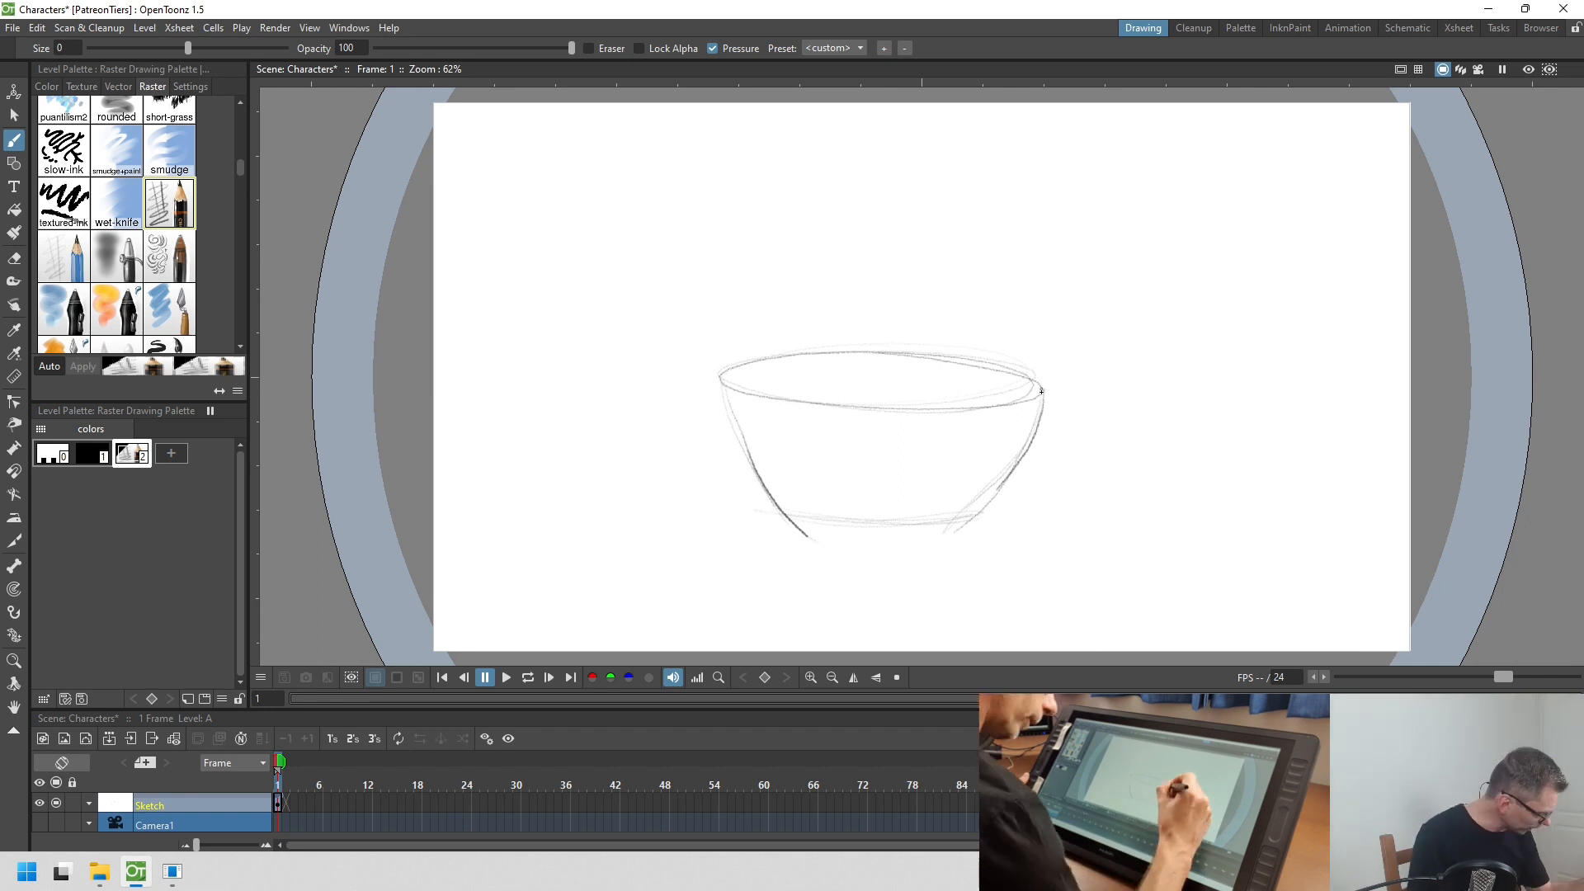
{"action": "left_click_drag", "start_coordinate": [721, 384], "coordinate": [955, 526]}
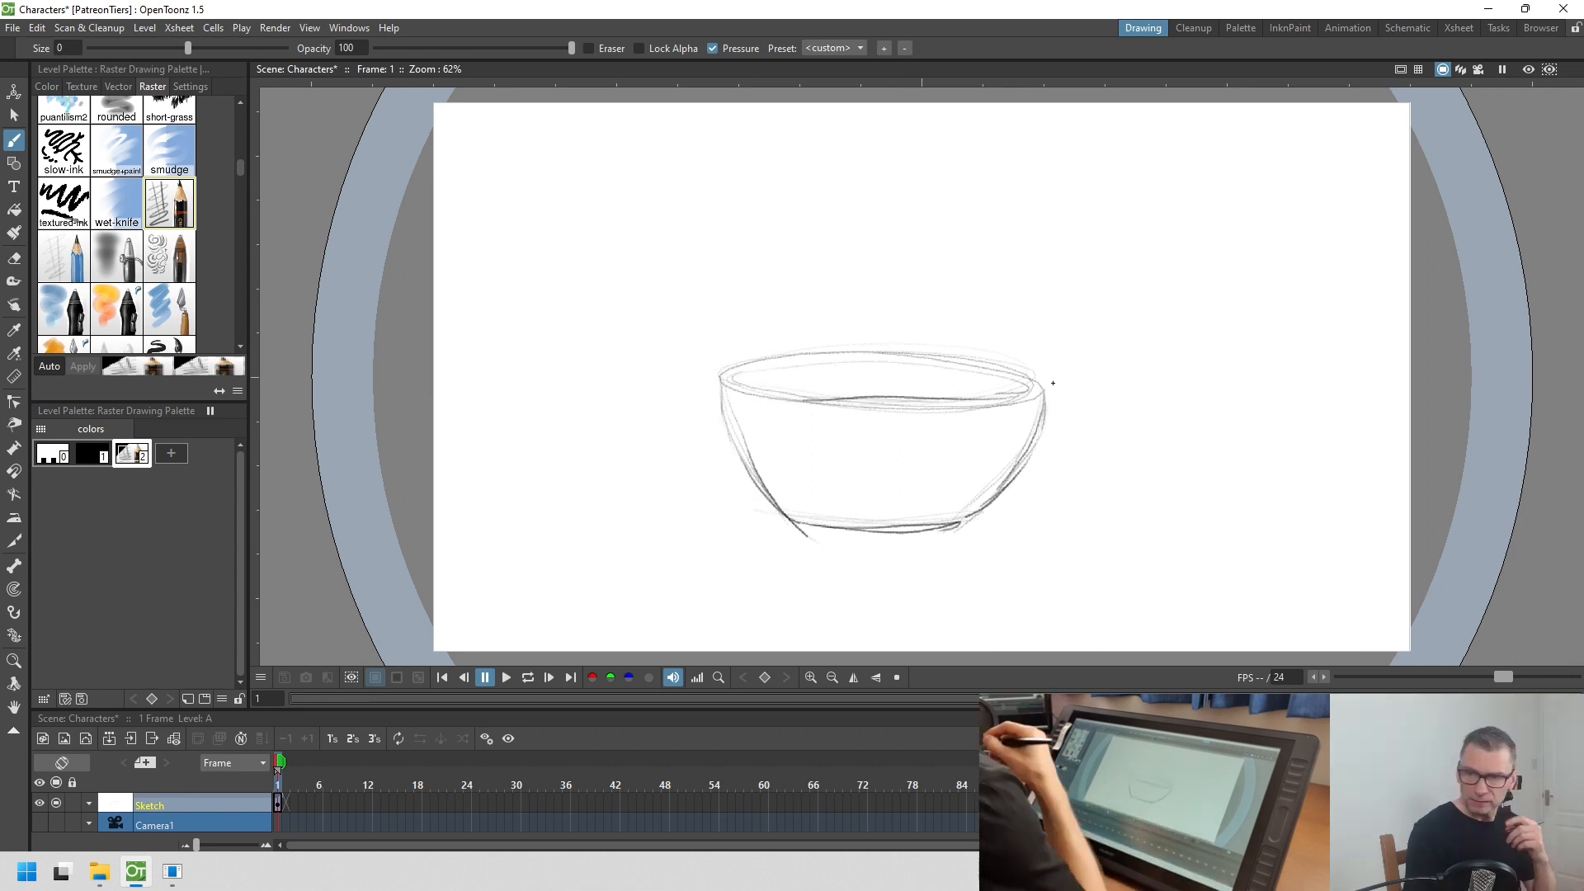
{"action": "left_click_drag", "start_coordinate": [784, 406], "coordinate": [824, 515]}
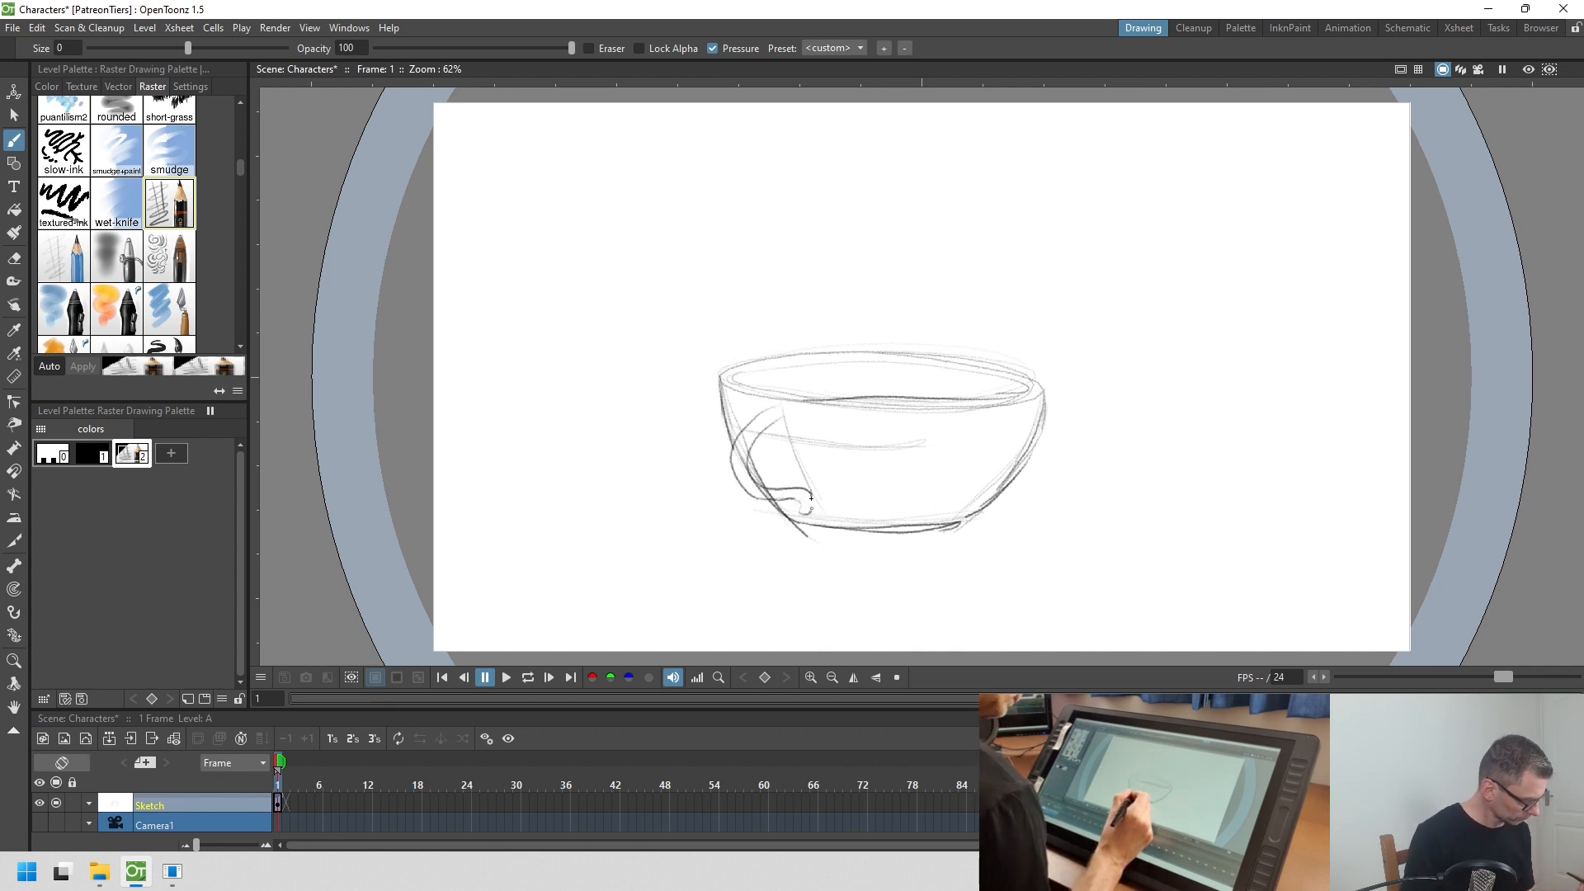
{"action": "left_click_drag", "start_coordinate": [811, 498], "coordinate": [781, 406]}
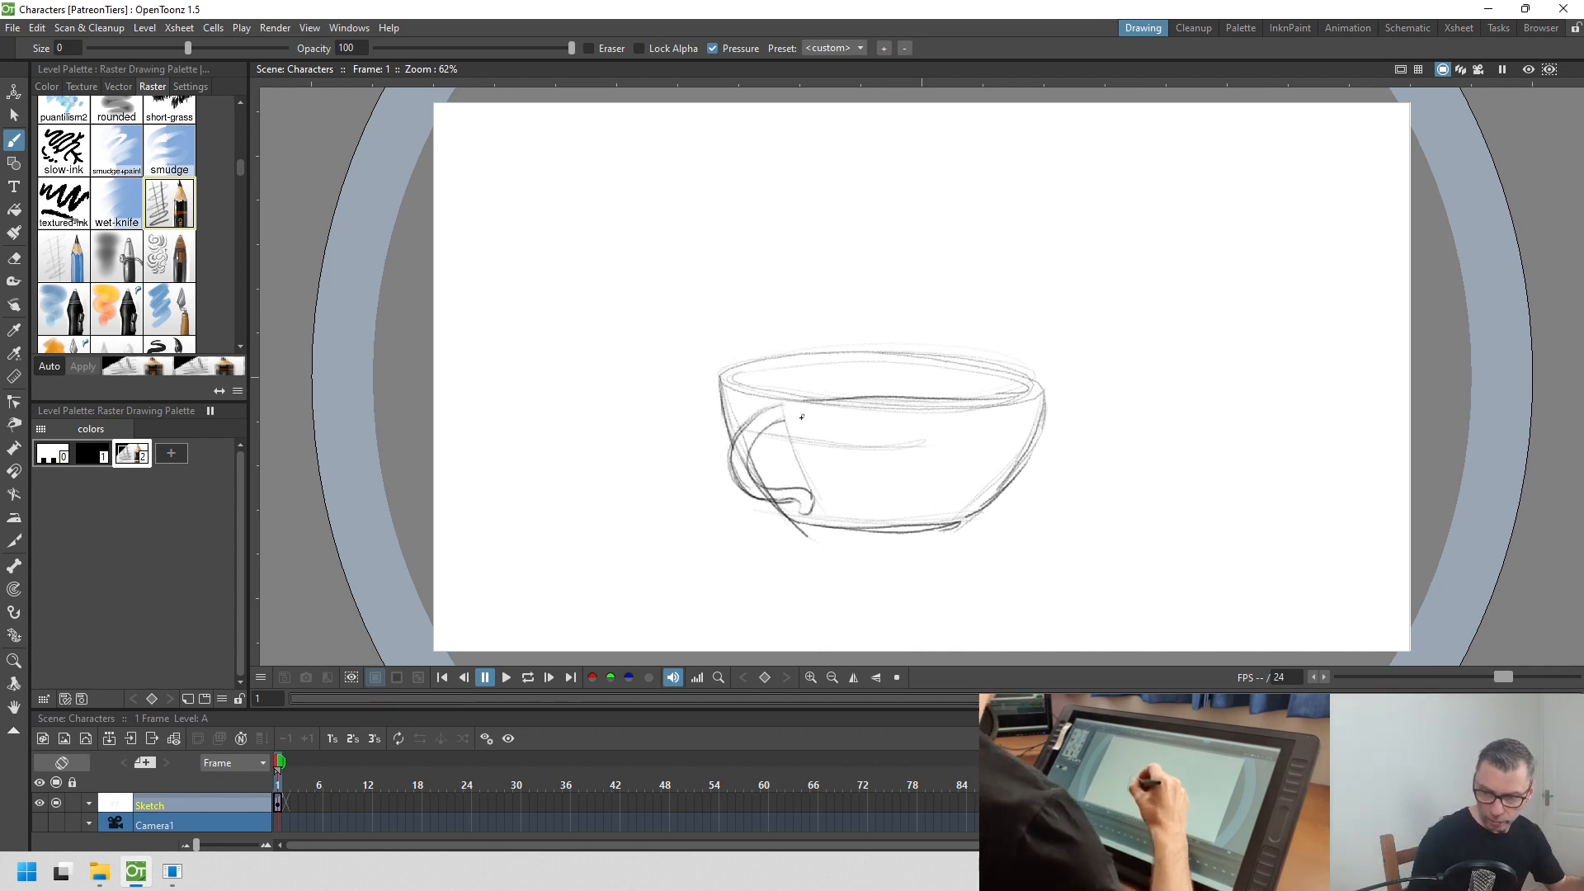
{"action": "left_click_drag", "start_coordinate": [792, 436], "coordinate": [823, 416]}
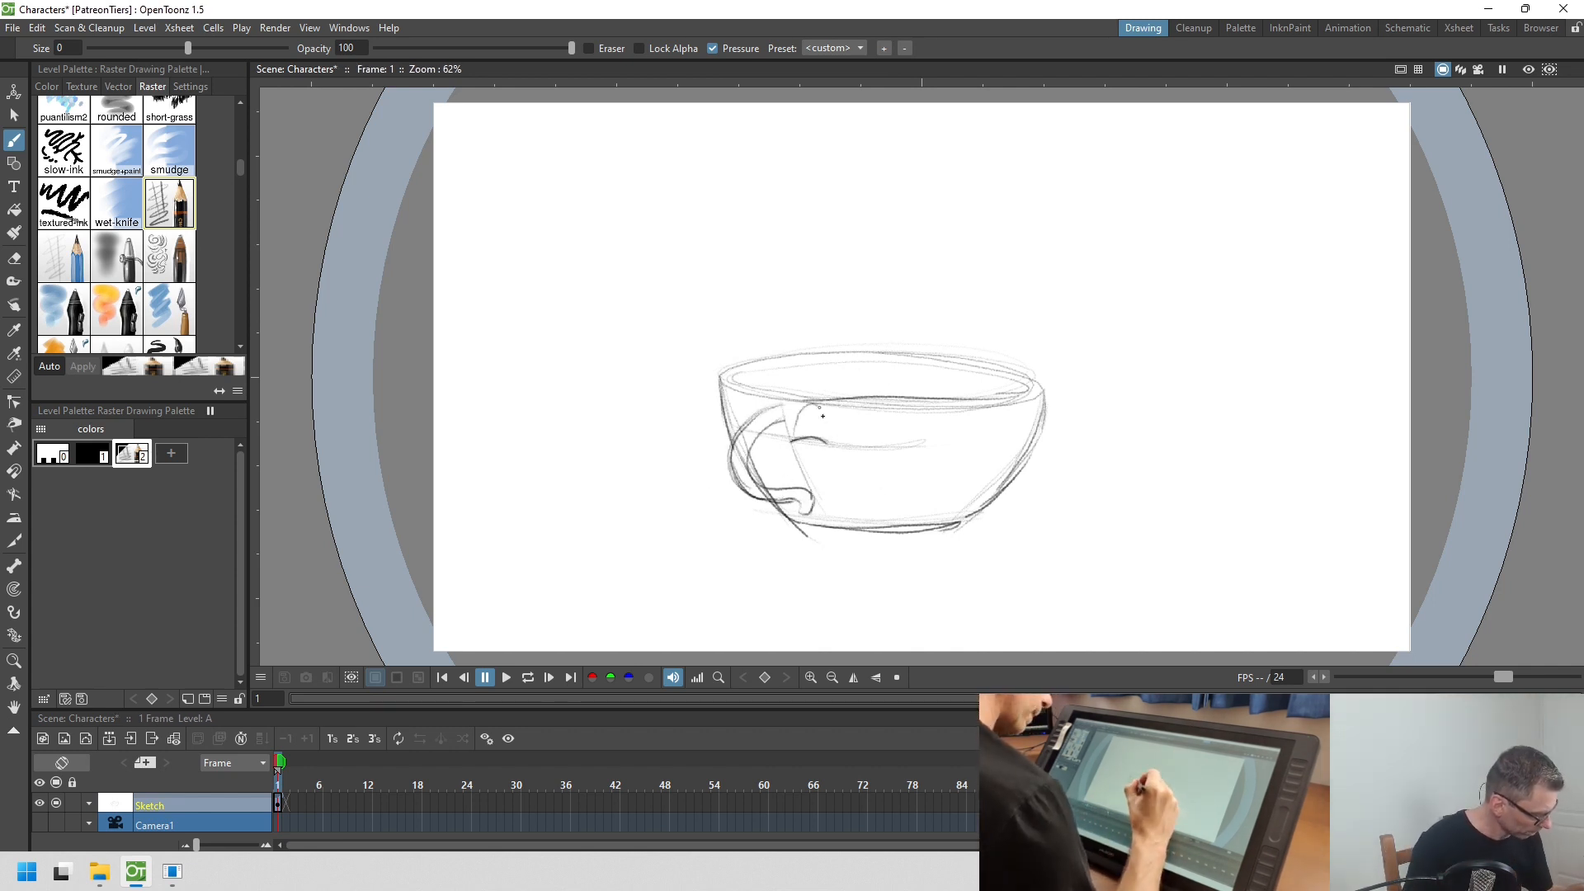
- Ink the cup's curved nose handle and its eyes in black on the TCup level, tracing the rough sketch
{"action": "mouse_move", "coordinate": [484, 343]}
{"action": "left_mouse_down"}
{"action": "mouse_move", "coordinate": [640, 484]}
{"action": "mouse_move", "coordinate": [538, 276]}
{"action": "mouse_move", "coordinate": [580, 246]}
{"action": "left_mouse_up"}
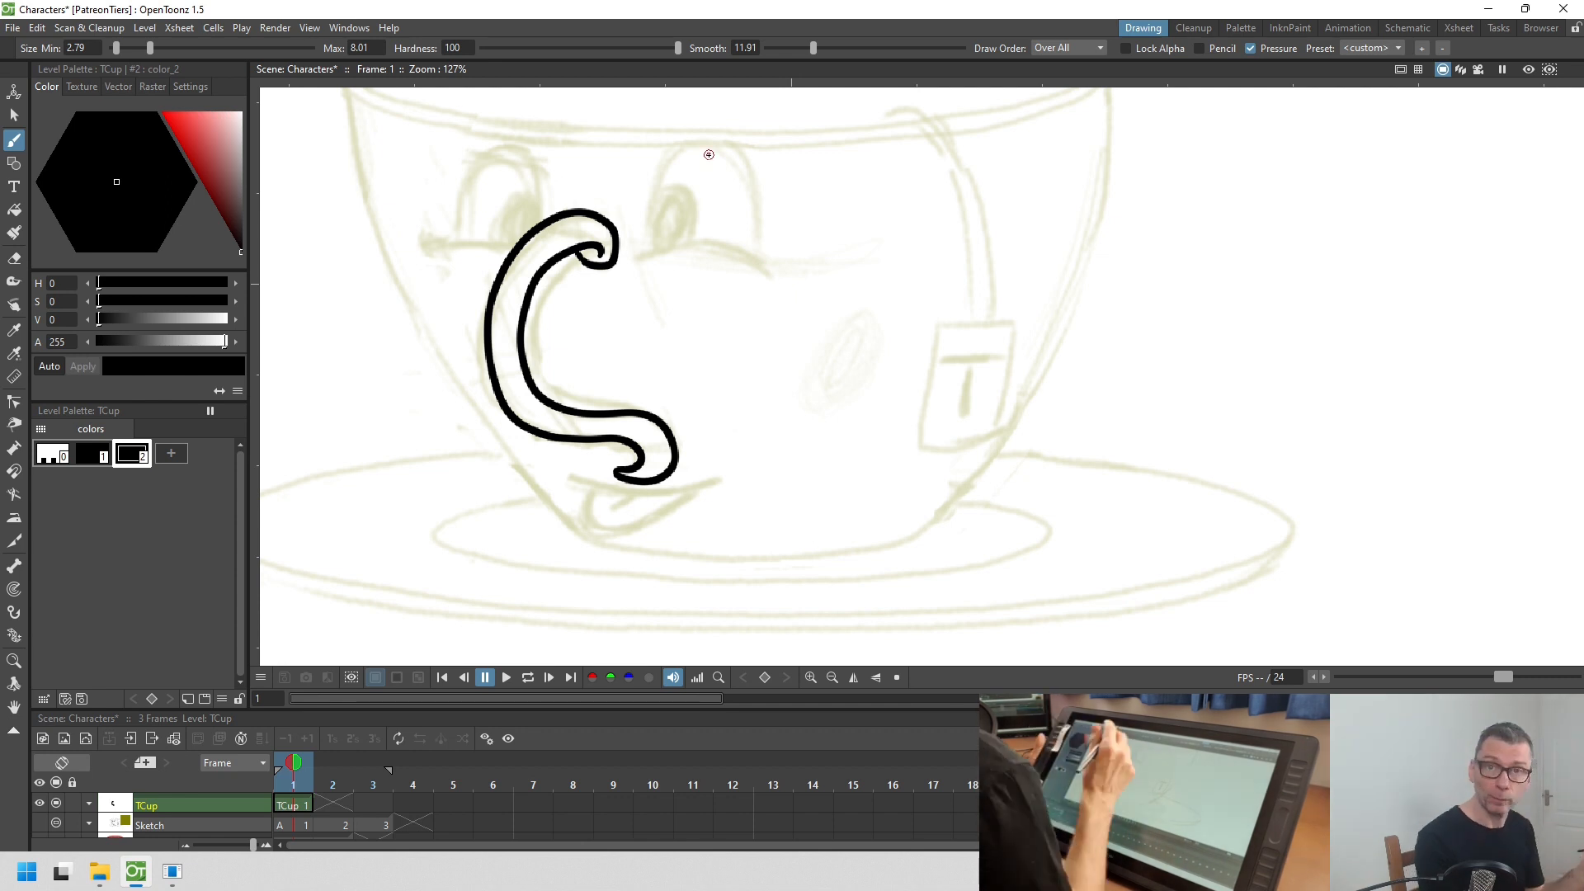
{"action": "left_click_drag", "start_coordinate": [758, 281], "coordinate": [753, 268]}
{"action": "mouse_move", "coordinate": [448, 251]}
{"action": "left_mouse_down"}
{"action": "mouse_move", "coordinate": [541, 221]}
{"action": "mouse_move", "coordinate": [493, 248]}
{"action": "left_mouse_up"}
{"action": "left_click_drag", "start_coordinate": [685, 210], "coordinate": [665, 264]}
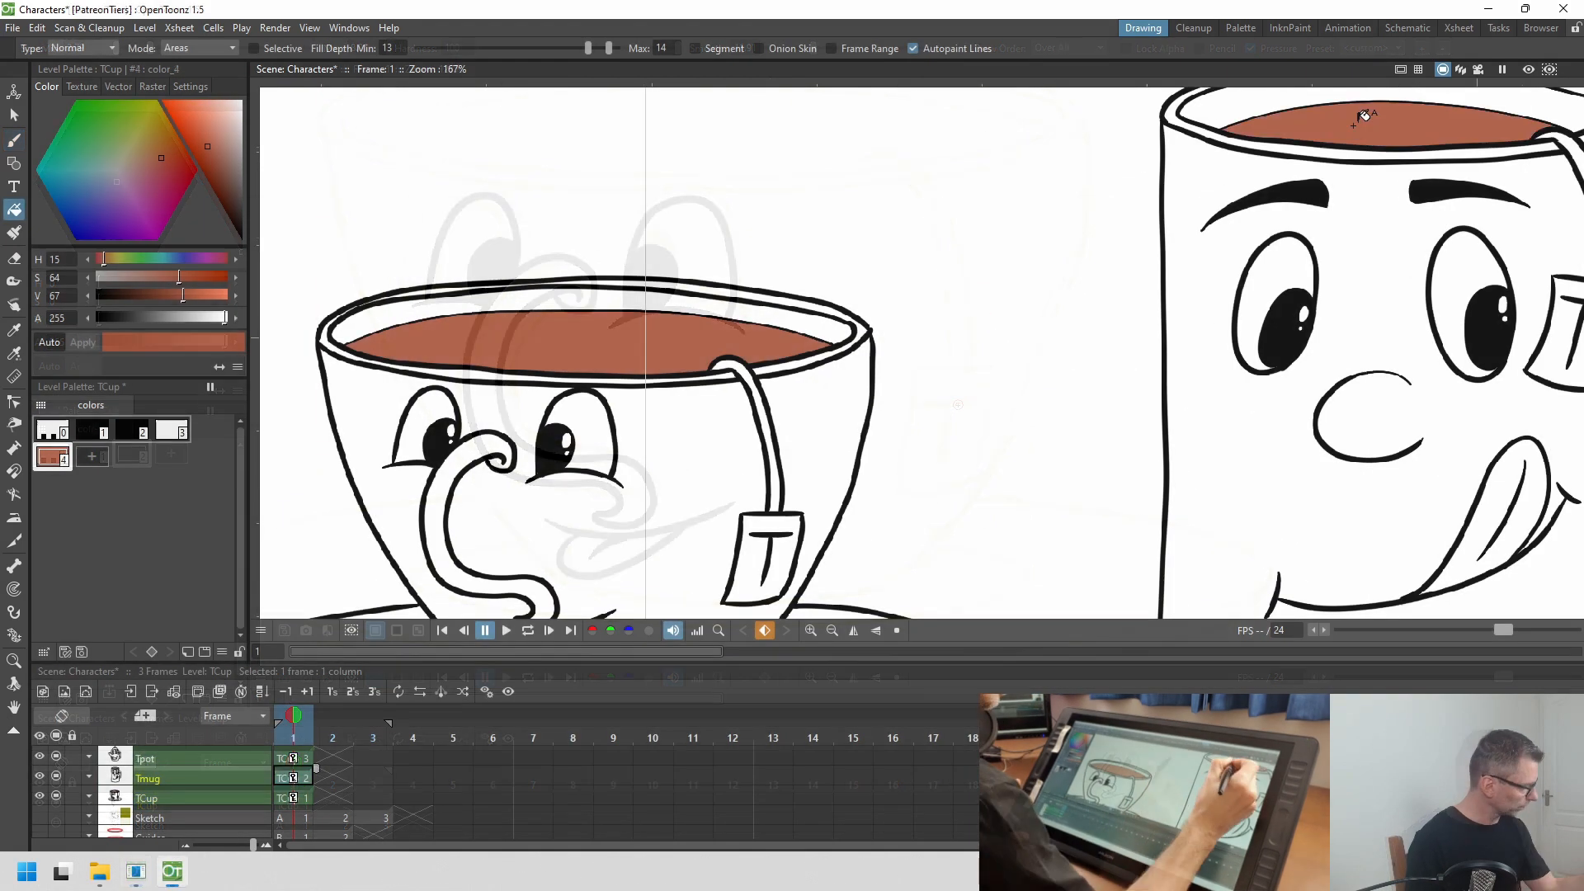
- Show the TCup palette as a list and name the white style "Eye highlight"
{"action": "left_click", "coordinate": [222, 652]}
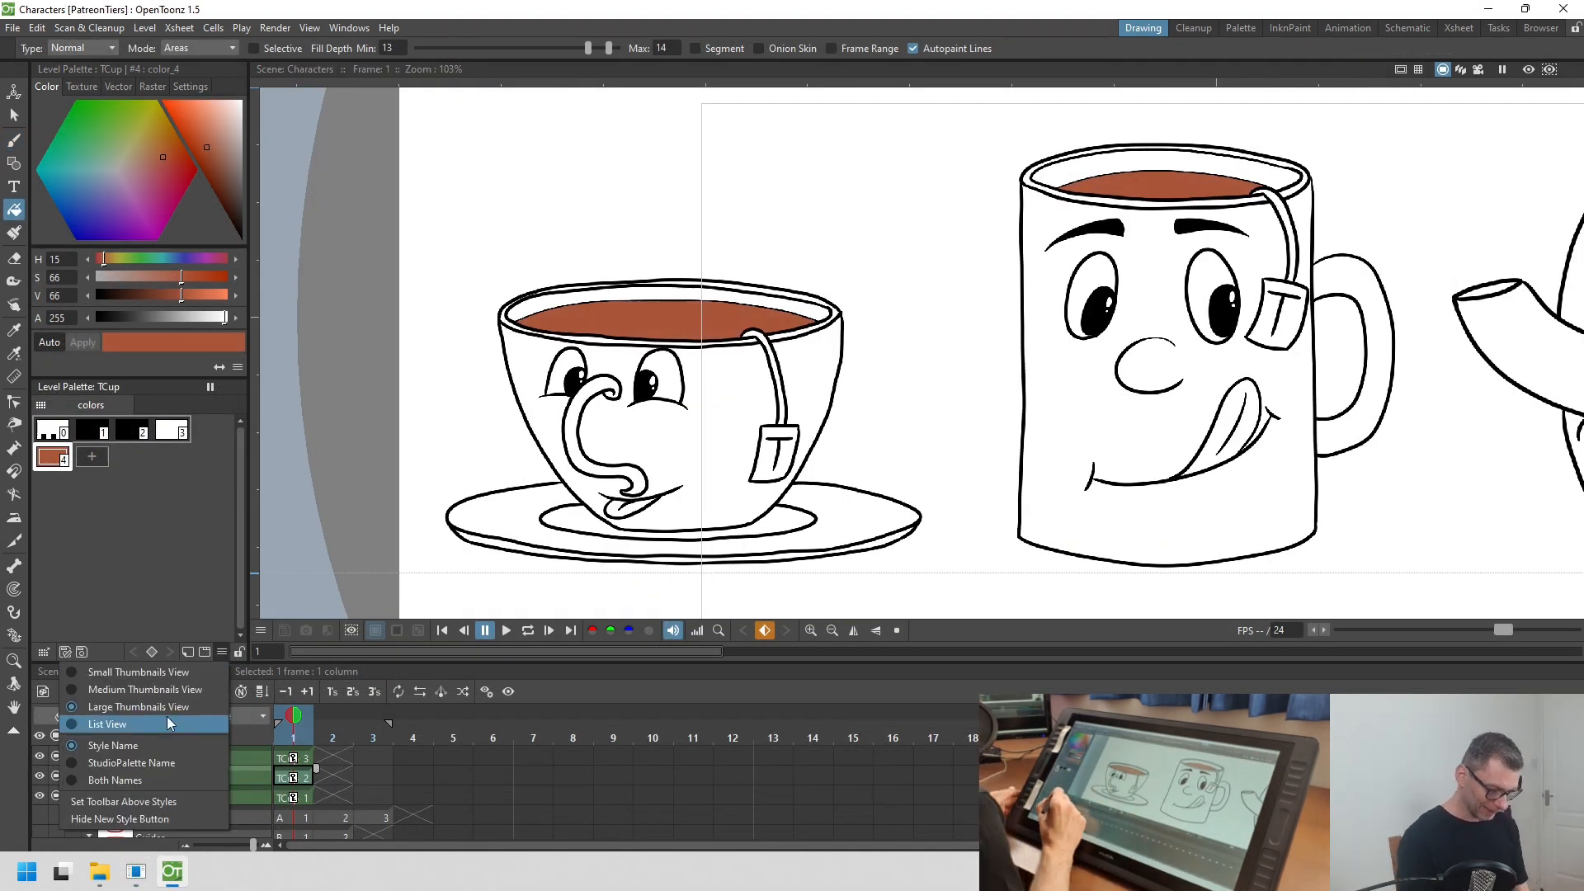
{"action": "left_click", "coordinate": [123, 726]}
{"action": "double_click", "coordinate": [86, 482]}
{"action": "type", "text": "Eye highlight"}
- Add a pink style to the TCup palette and name it "TBag handle"
{"action": "left_click", "coordinate": [134, 516]}
{"action": "left_click", "coordinate": [296, 798]}
{"action": "left_click", "coordinate": [150, 199]}
{"action": "double_click", "coordinate": [83, 516]}
{"action": "type", "text": "TBag handle"}
- Add another pink style to the TCup palette and name it "Tea bag string"
{"action": "left_click", "coordinate": [134, 534]}
{"action": "double_click", "coordinate": [87, 533]}
{"action": "type", "text": "Tea bag st"}
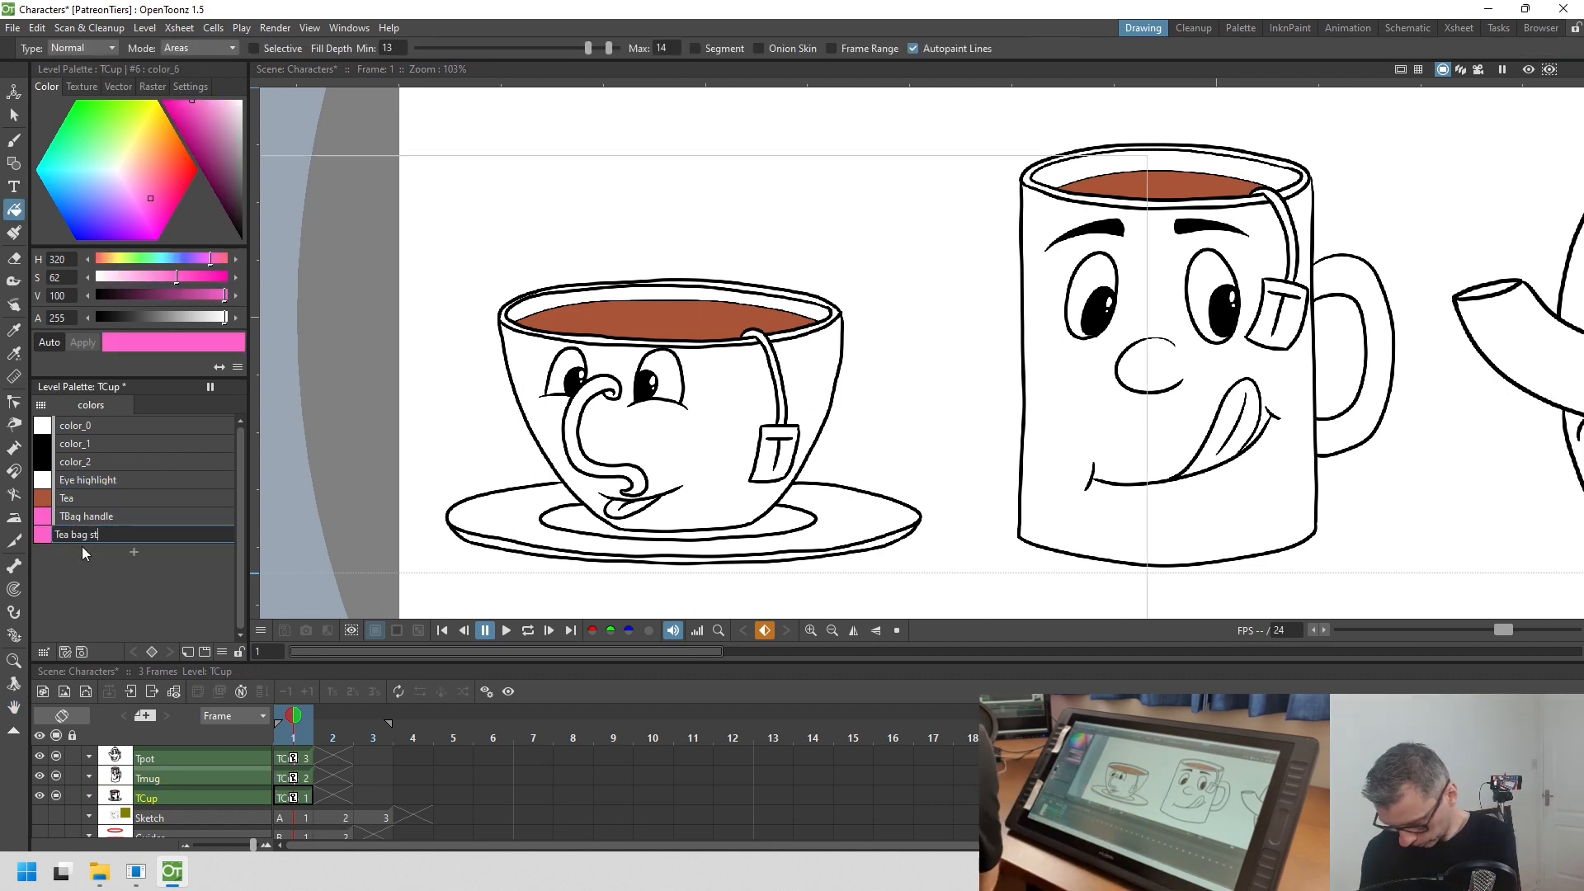
{"action": "type", "text": "ring"}
{"action": "key", "text": "Return"}
- Rename the "TBag handle" style to "Tea Bag handle" and save the scene
{"action": "double_click", "coordinate": [116, 515]}
{"action": "type", "text": "Tea Bag handle"}
{"action": "key", "text": "Return"}
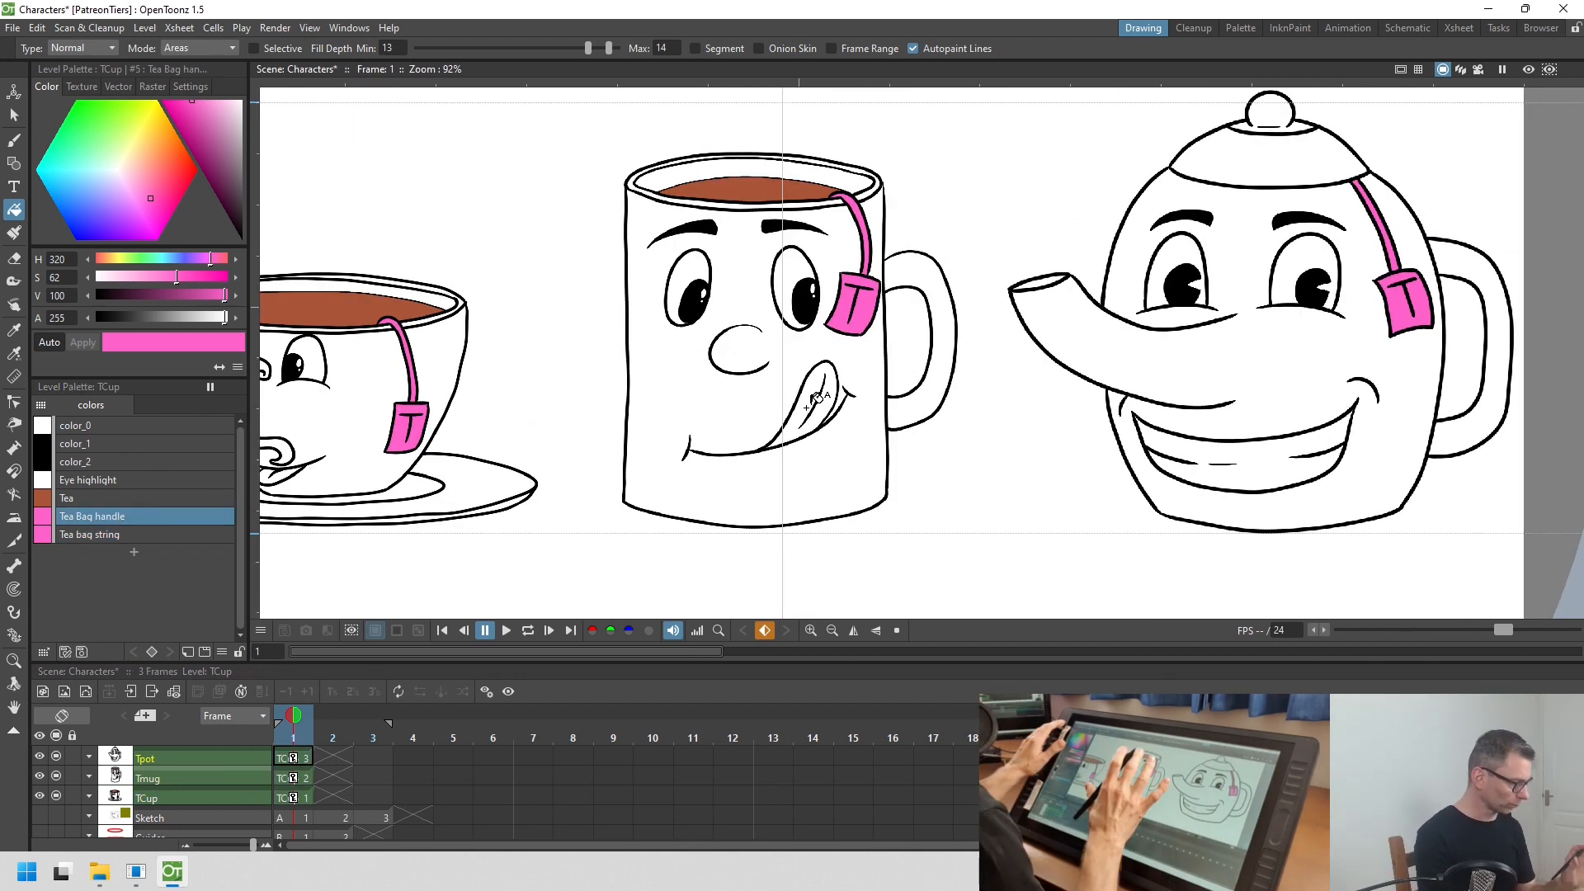
{"action": "key", "text": "ctrl+s"}
- Recolour the Tea bag string style dark brown and the Tea Bag handle style light blue
{"action": "left_click", "coordinate": [89, 534]}
{"action": "left_click", "coordinate": [188, 157]}
{"action": "left_click_drag", "start_coordinate": [224, 296], "coordinate": [155, 299]}
{"action": "left_click", "coordinate": [92, 515]}
{"action": "left_click_drag", "start_coordinate": [193, 101], "coordinate": [222, 94]}
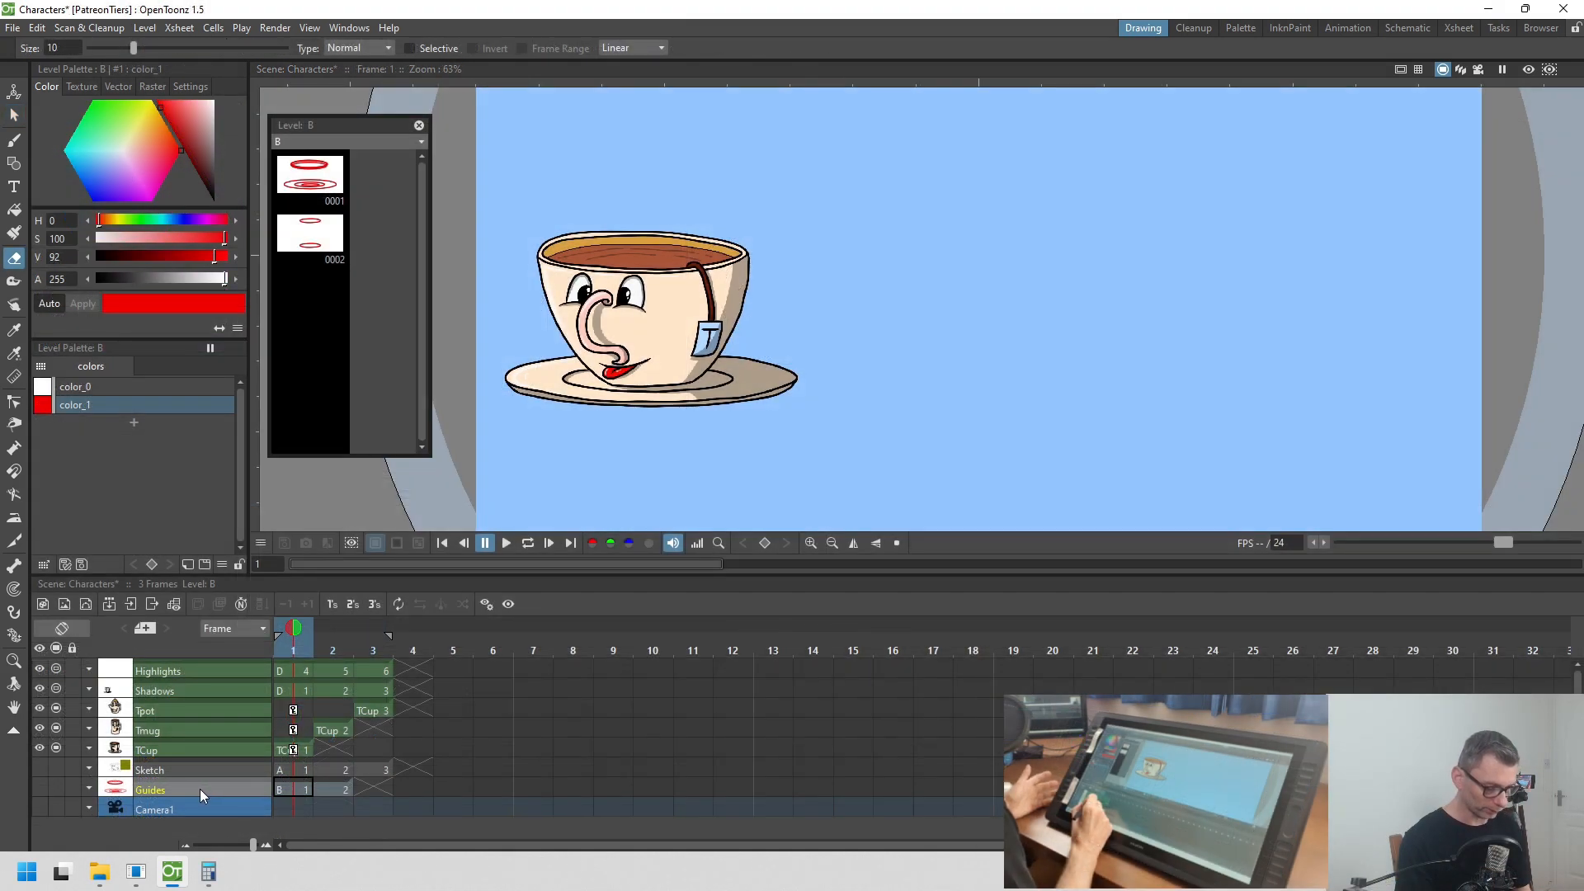
- Collapse all the columns from Guides up to Highlights into a single sub-xsheet
{"action": "left_click_drag", "start_coordinate": [200, 789], "coordinate": [205, 655]}
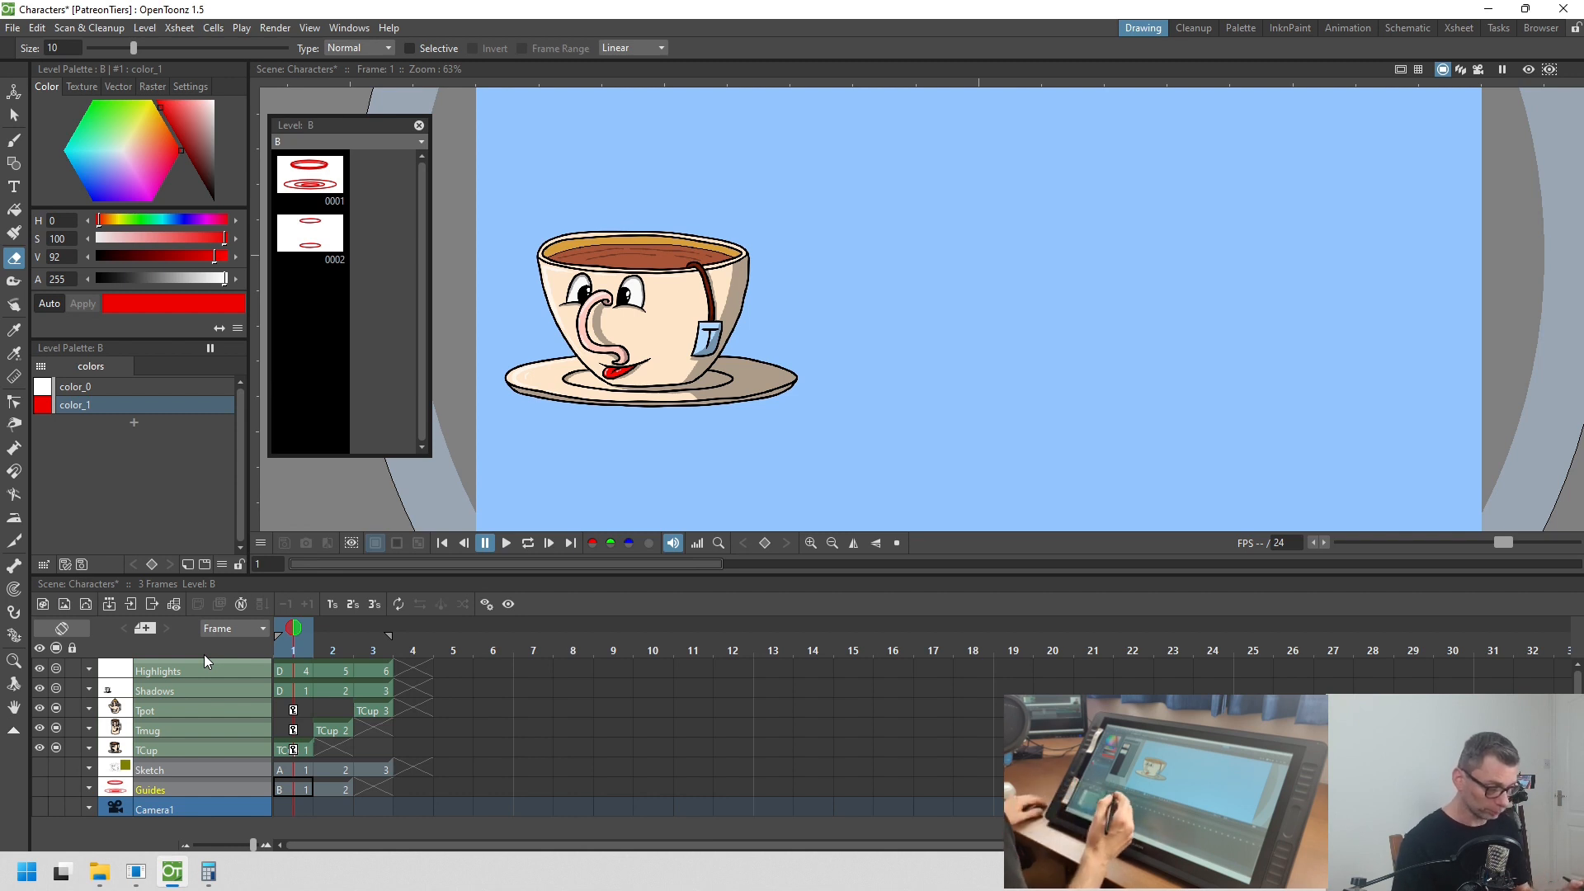
{"action": "right_click", "coordinate": [216, 665]}
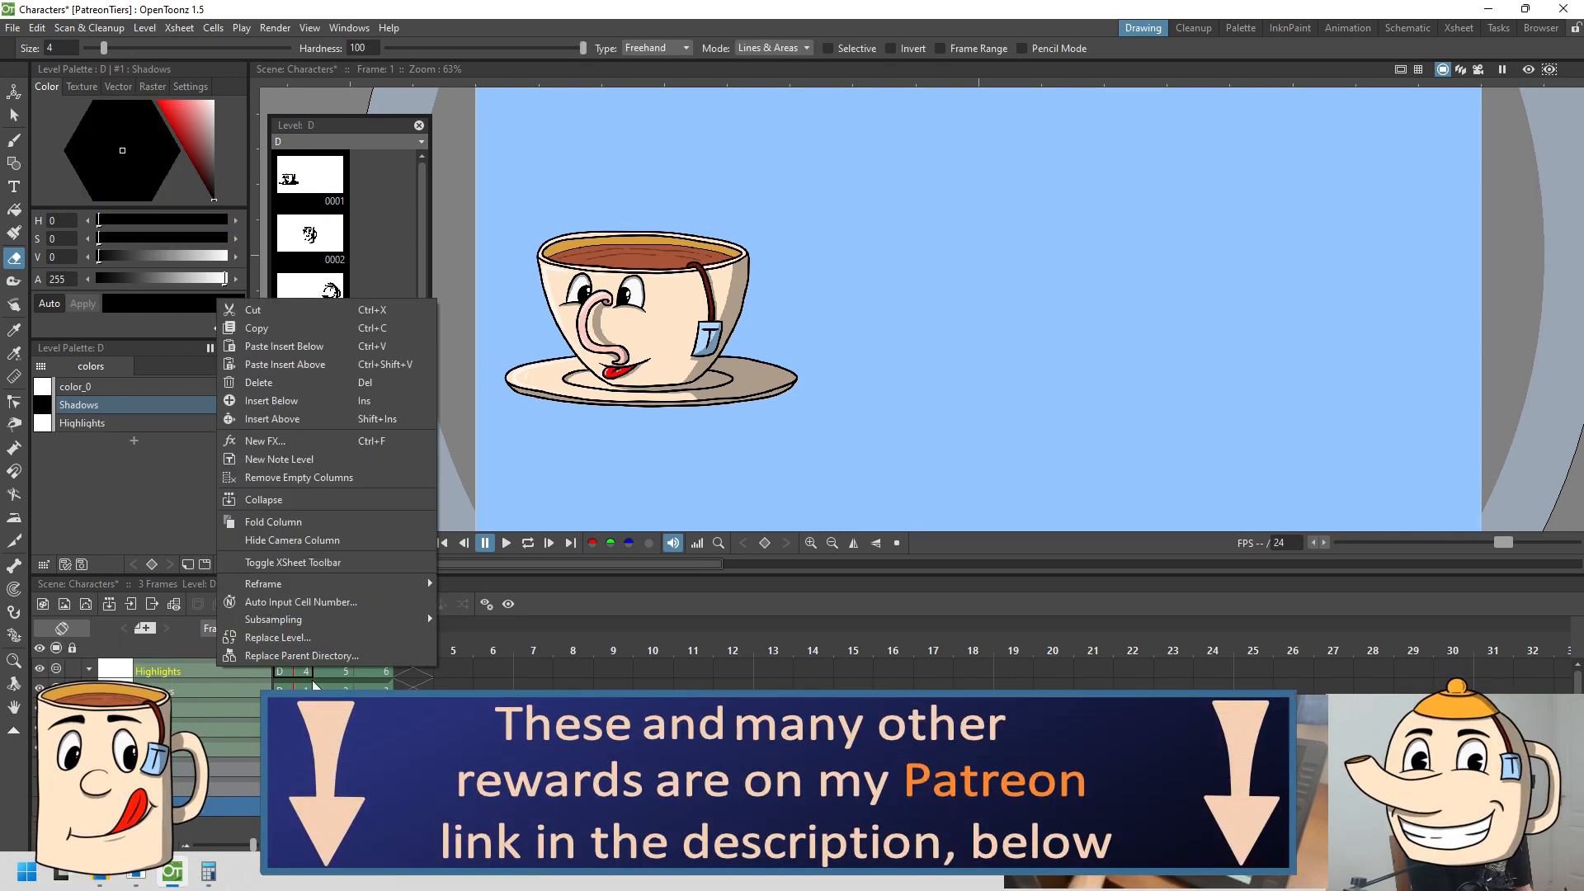
{"action": "left_click", "coordinate": [294, 499]}
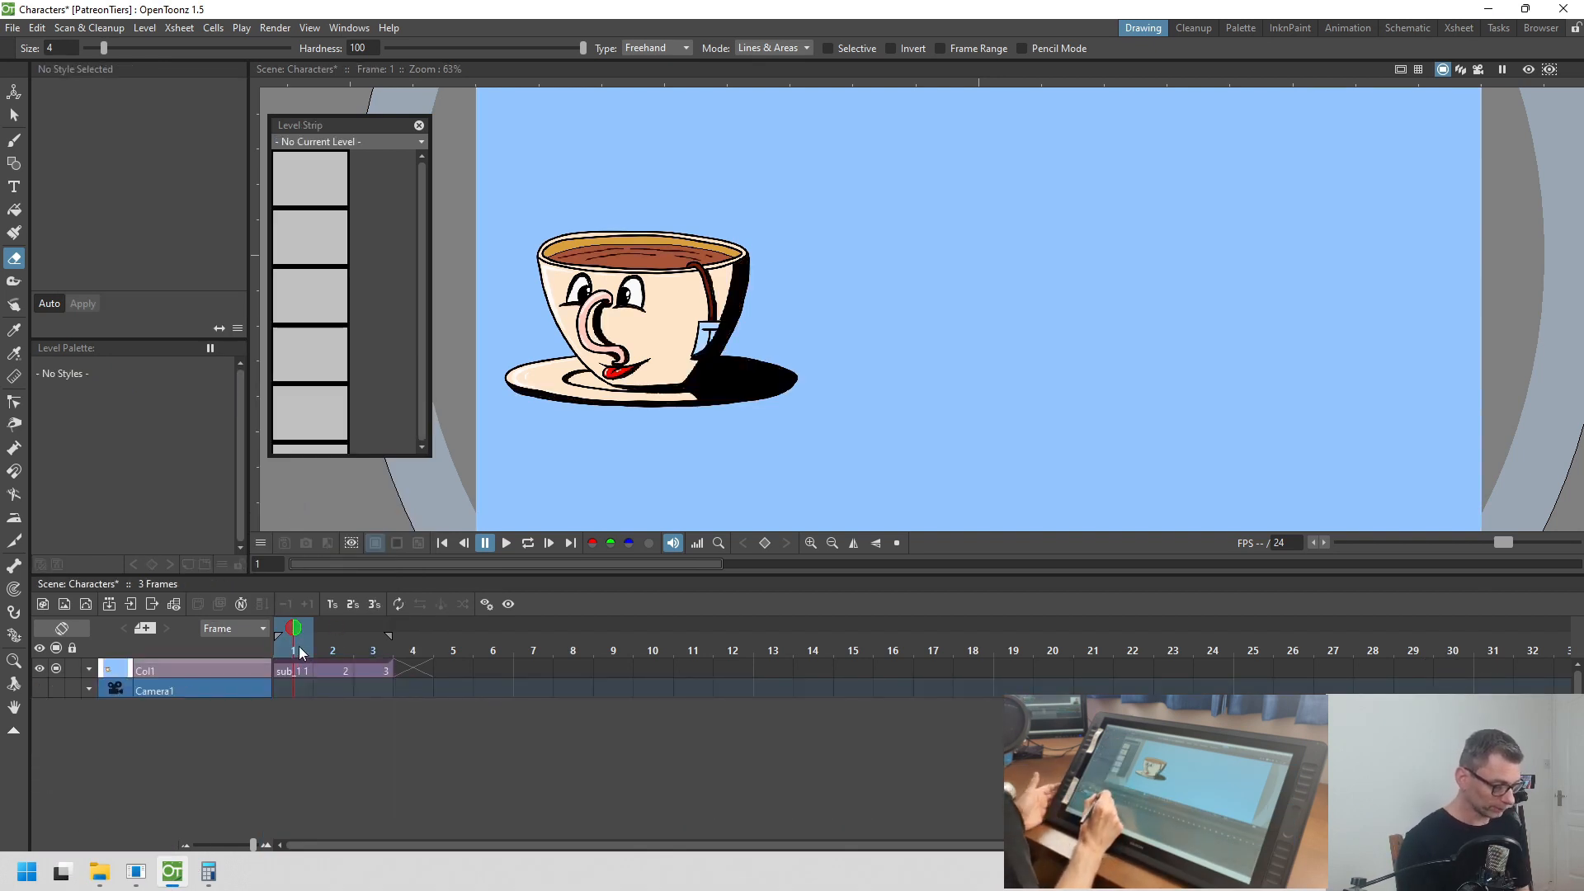
- Check the collapsed characters on frames 2 and 3 and save the scene
{"action": "left_click", "coordinate": [320, 643]}
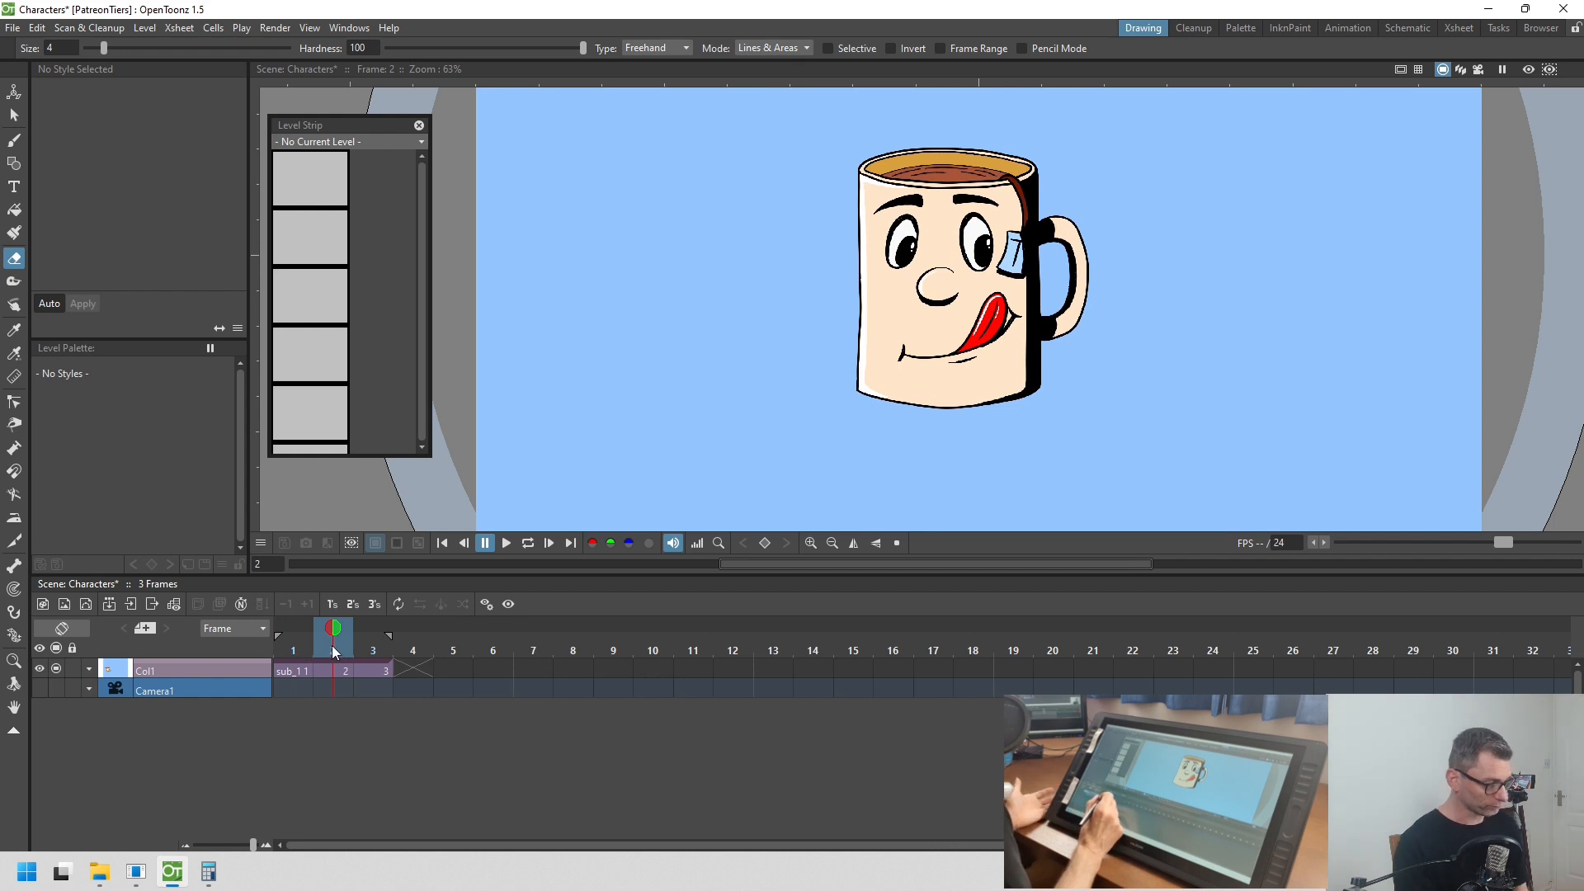
{"action": "left_click", "coordinate": [370, 644]}
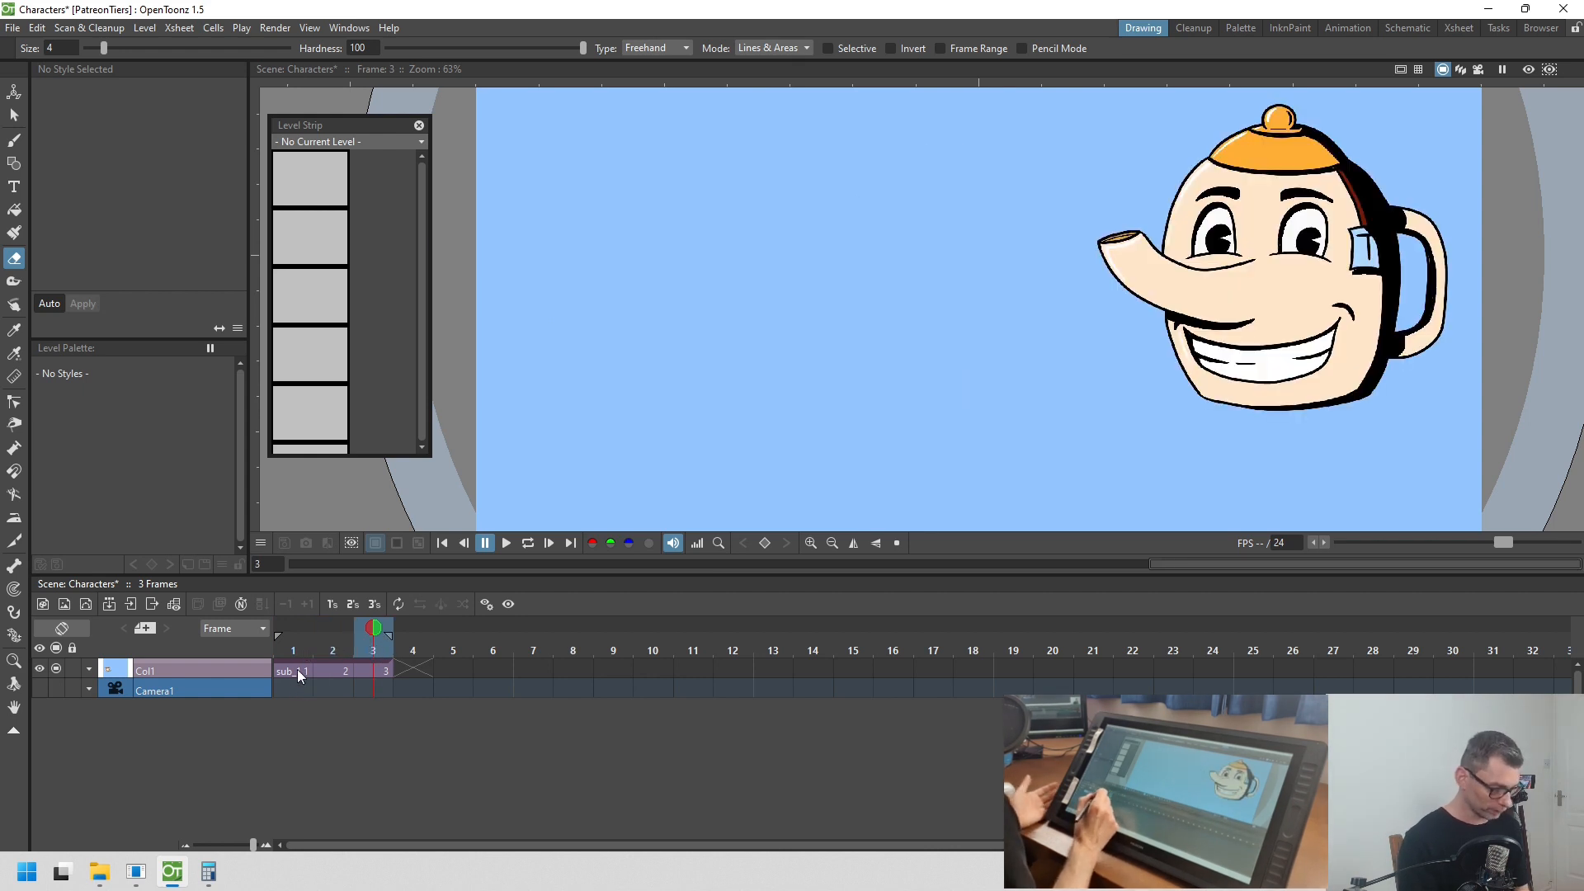
{"action": "key", "text": "ctrl+s"}
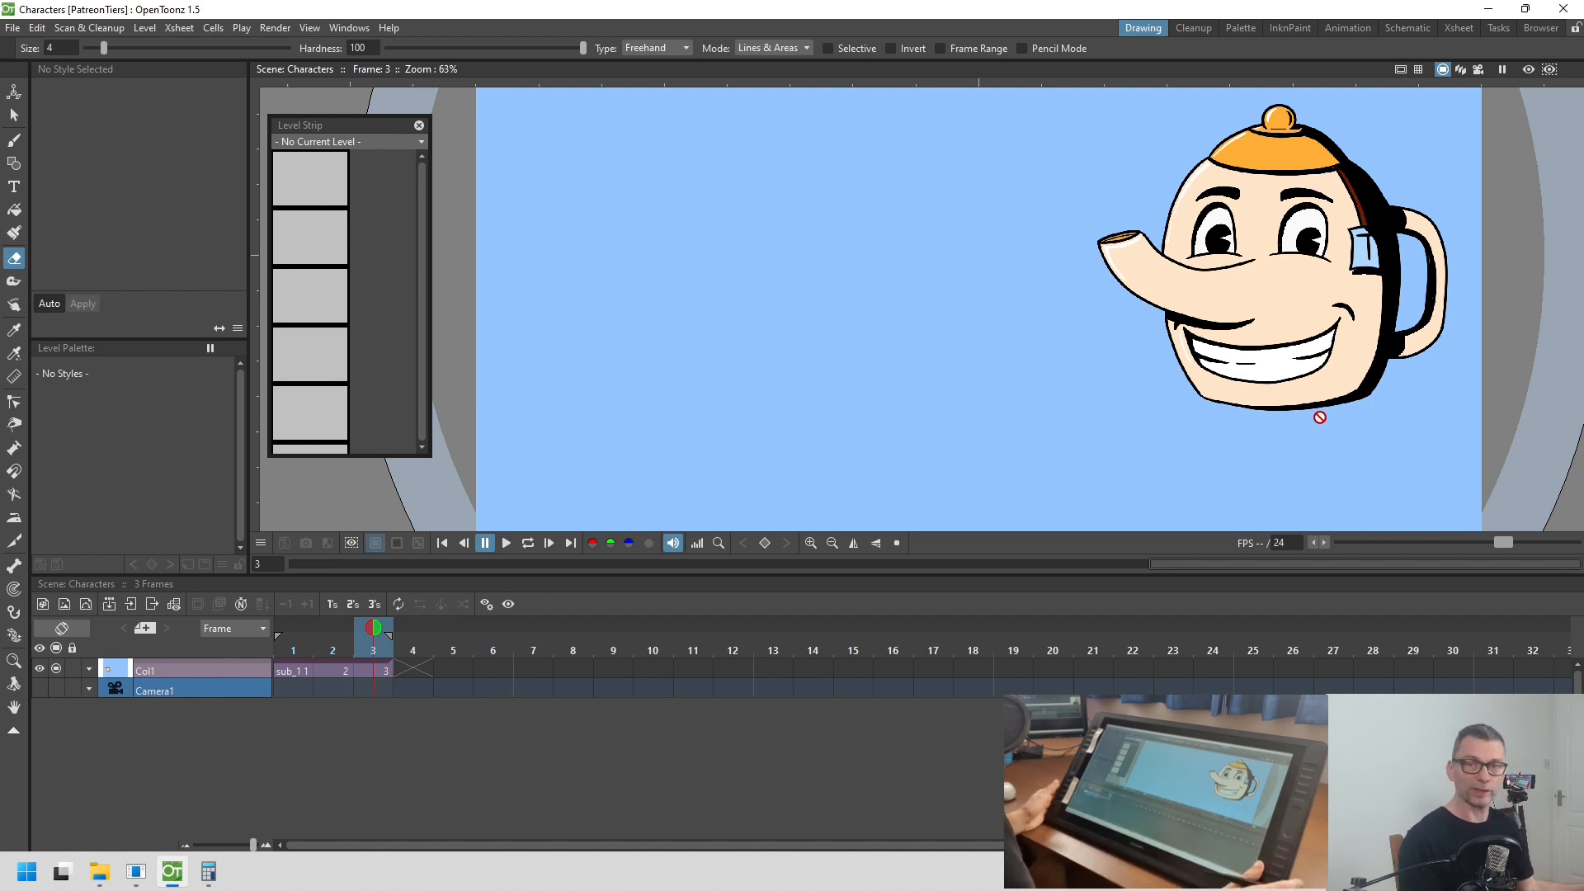
{"action": "left_click", "coordinate": [281, 669]}
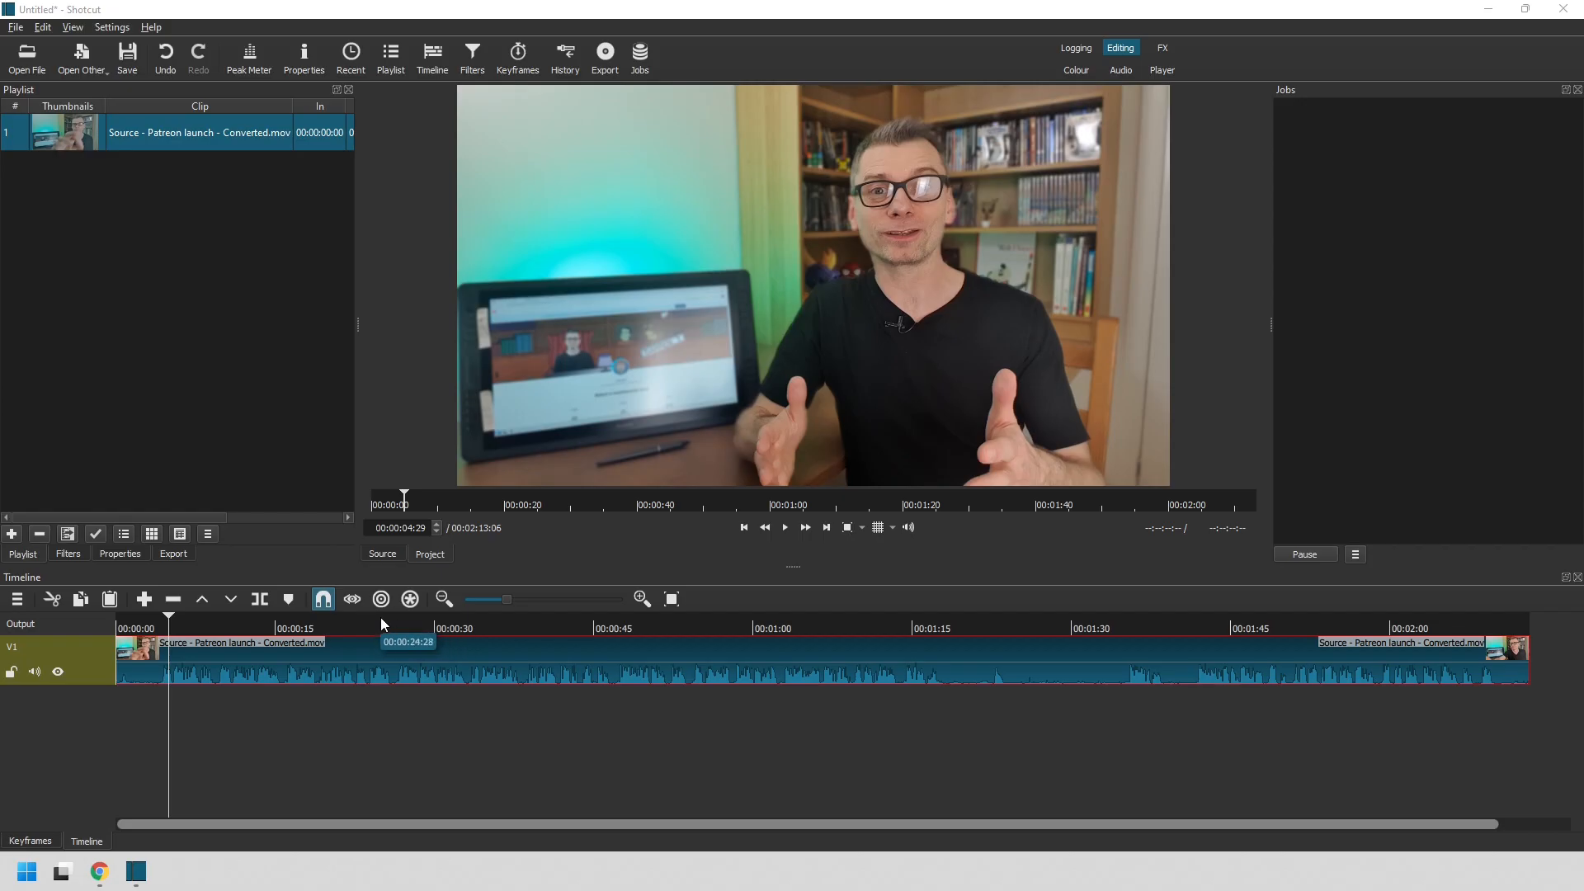
- In Shotcut, split the Patreon launch clip at 00:00:41:17 and again at 00:00:47:19
{"action": "left_click_drag", "start_coordinate": [380, 617], "coordinate": [556, 635]}
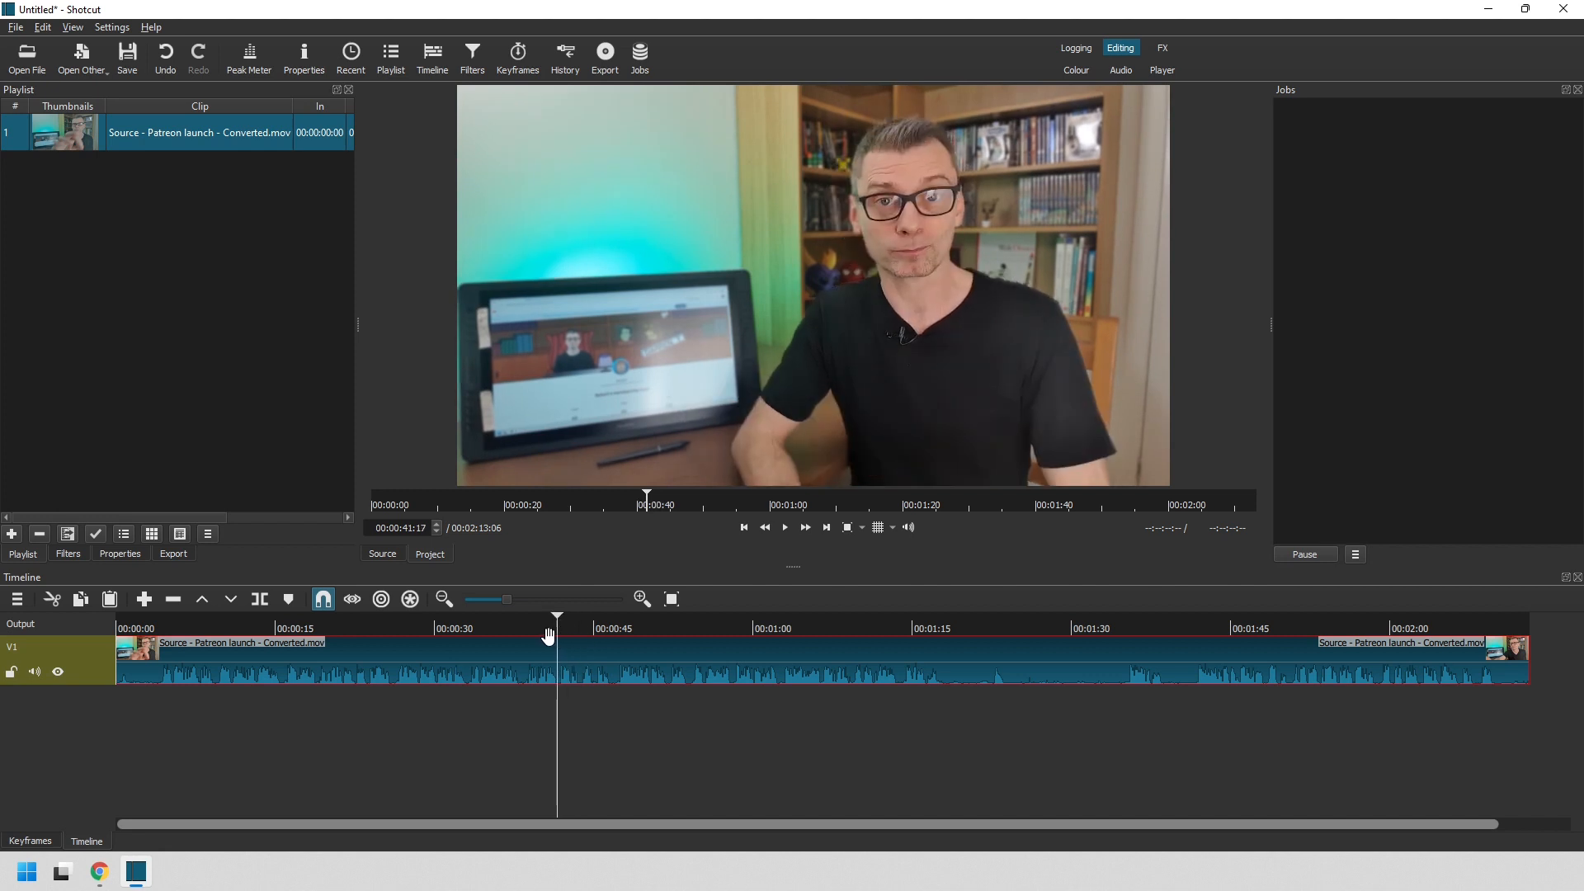
{"action": "left_click", "coordinate": [258, 603]}
{"action": "left_click_drag", "start_coordinate": [580, 636], "coordinate": [623, 632]}
{"action": "left_click", "coordinate": [259, 599]}
- Remove the segments after and before the short middle piece, fit the timeline to it and scrub through the result
{"action": "right_click", "coordinate": [673, 659]}
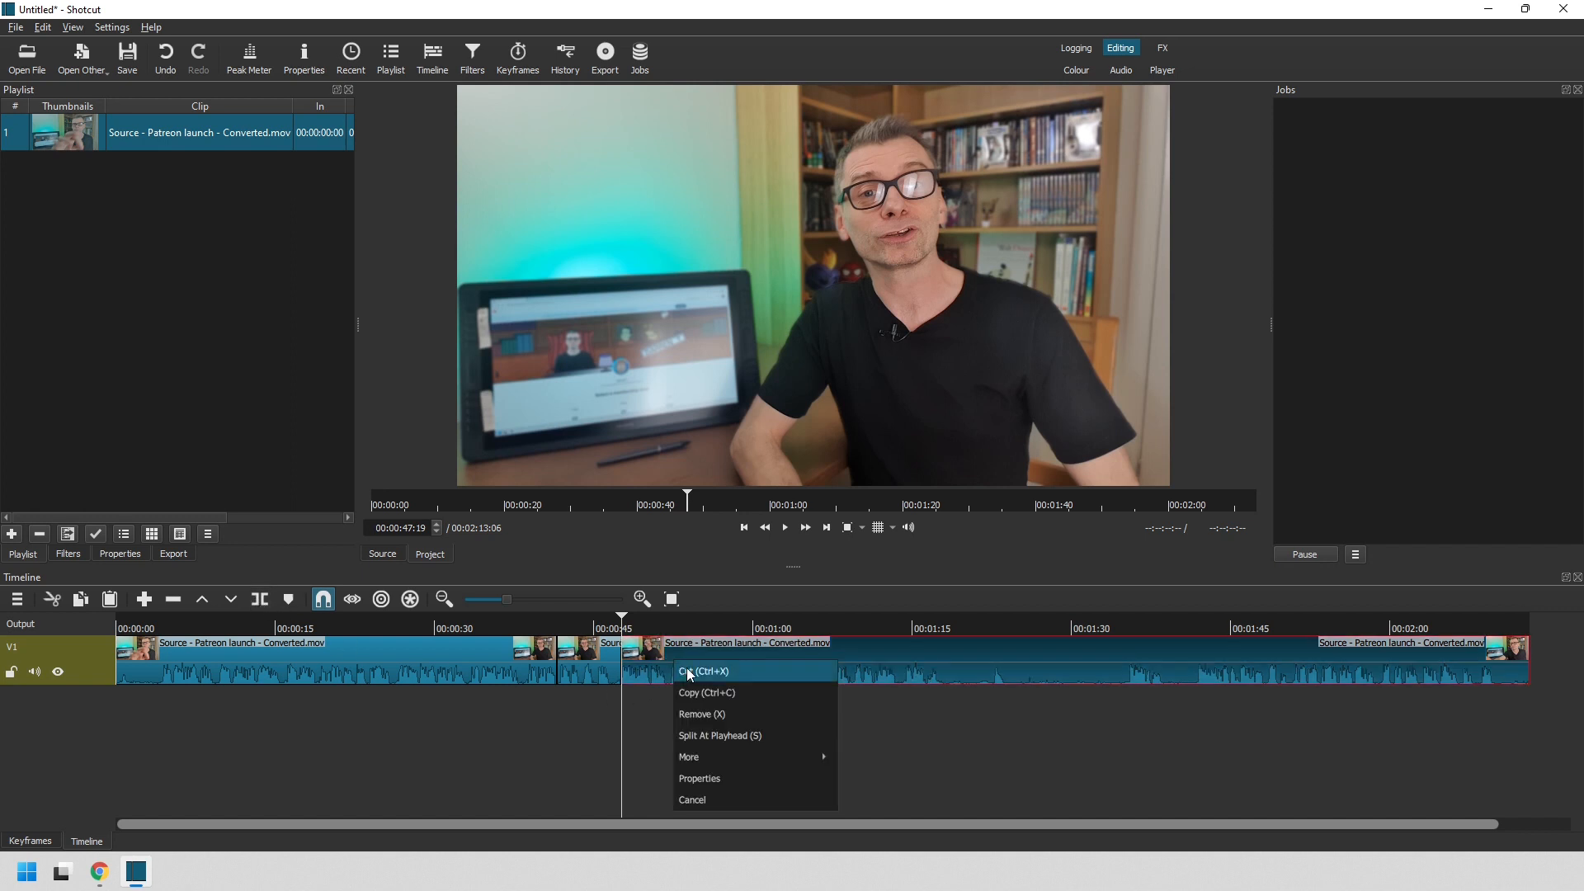
{"action": "left_click", "coordinate": [718, 713]}
{"action": "right_click", "coordinate": [479, 678]}
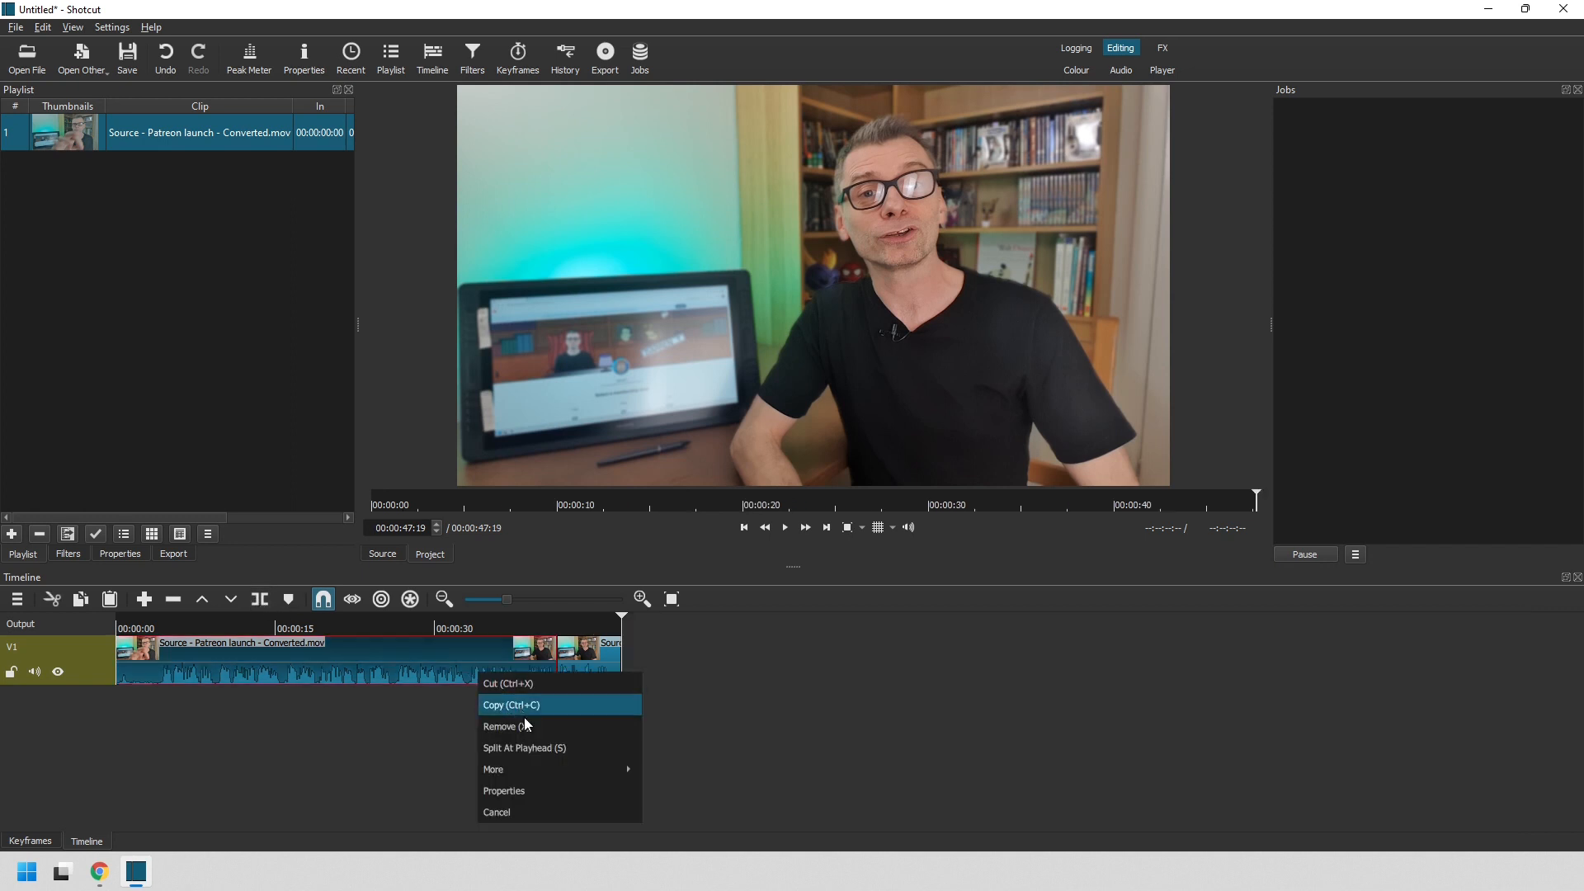
{"action": "left_click", "coordinate": [535, 716]}
{"action": "left_click", "coordinate": [672, 600]}
{"action": "left_click_drag", "start_coordinate": [157, 628], "coordinate": [1502, 642]}
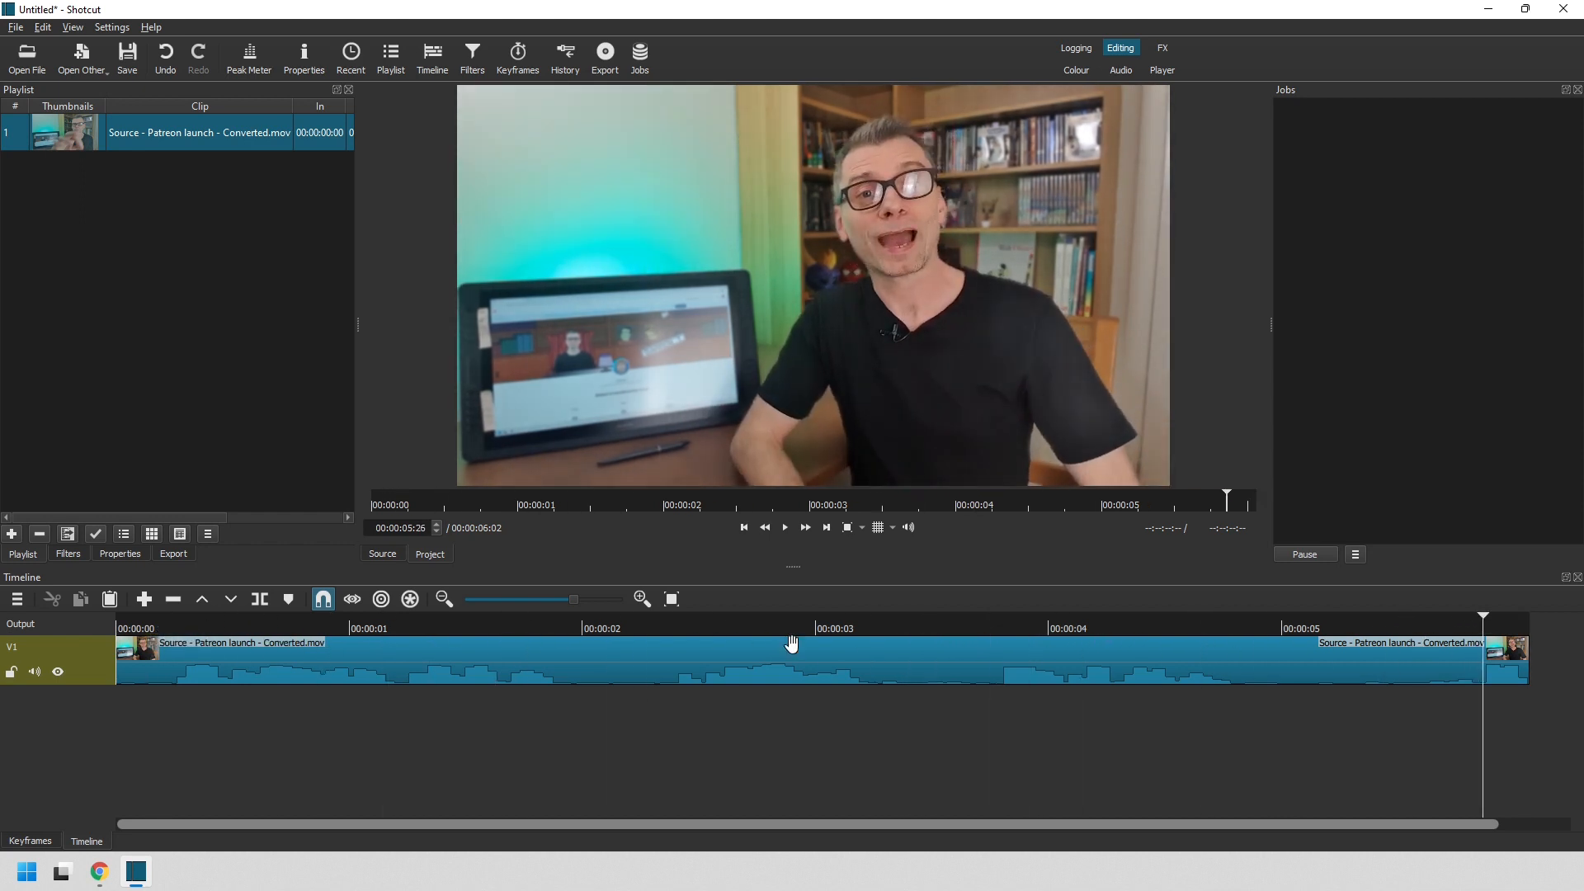
- Export the trimmed timeline as an mp4 file named ShortClip in the Gallery folder
{"action": "left_click", "coordinate": [173, 554]}
{"action": "left_click", "coordinate": [161, 532]}
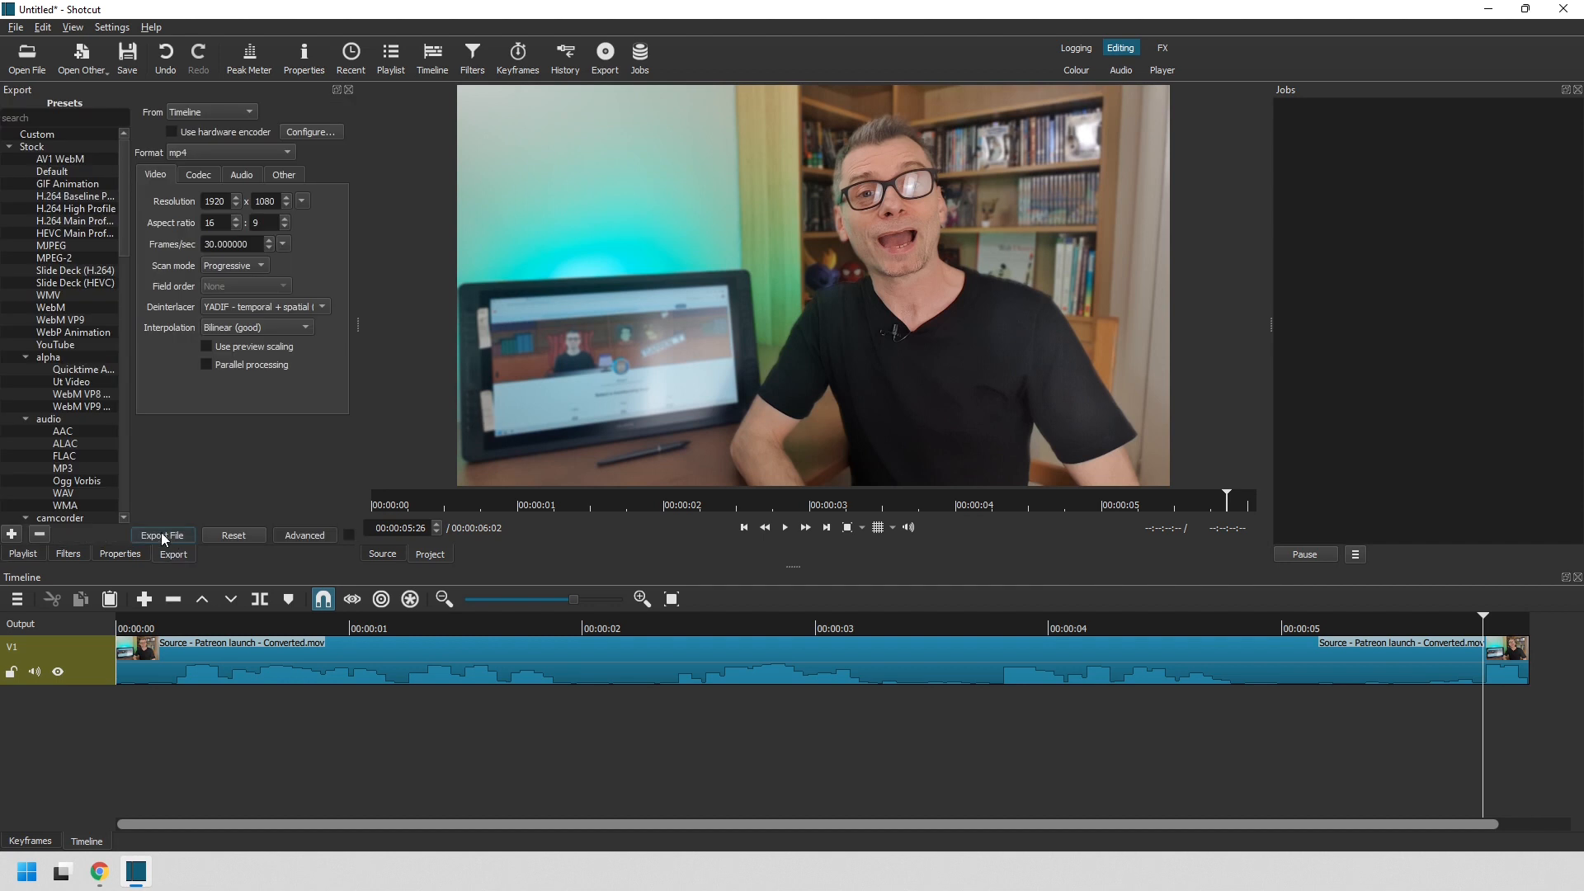
{"action": "type", "text": "ShortClip"}
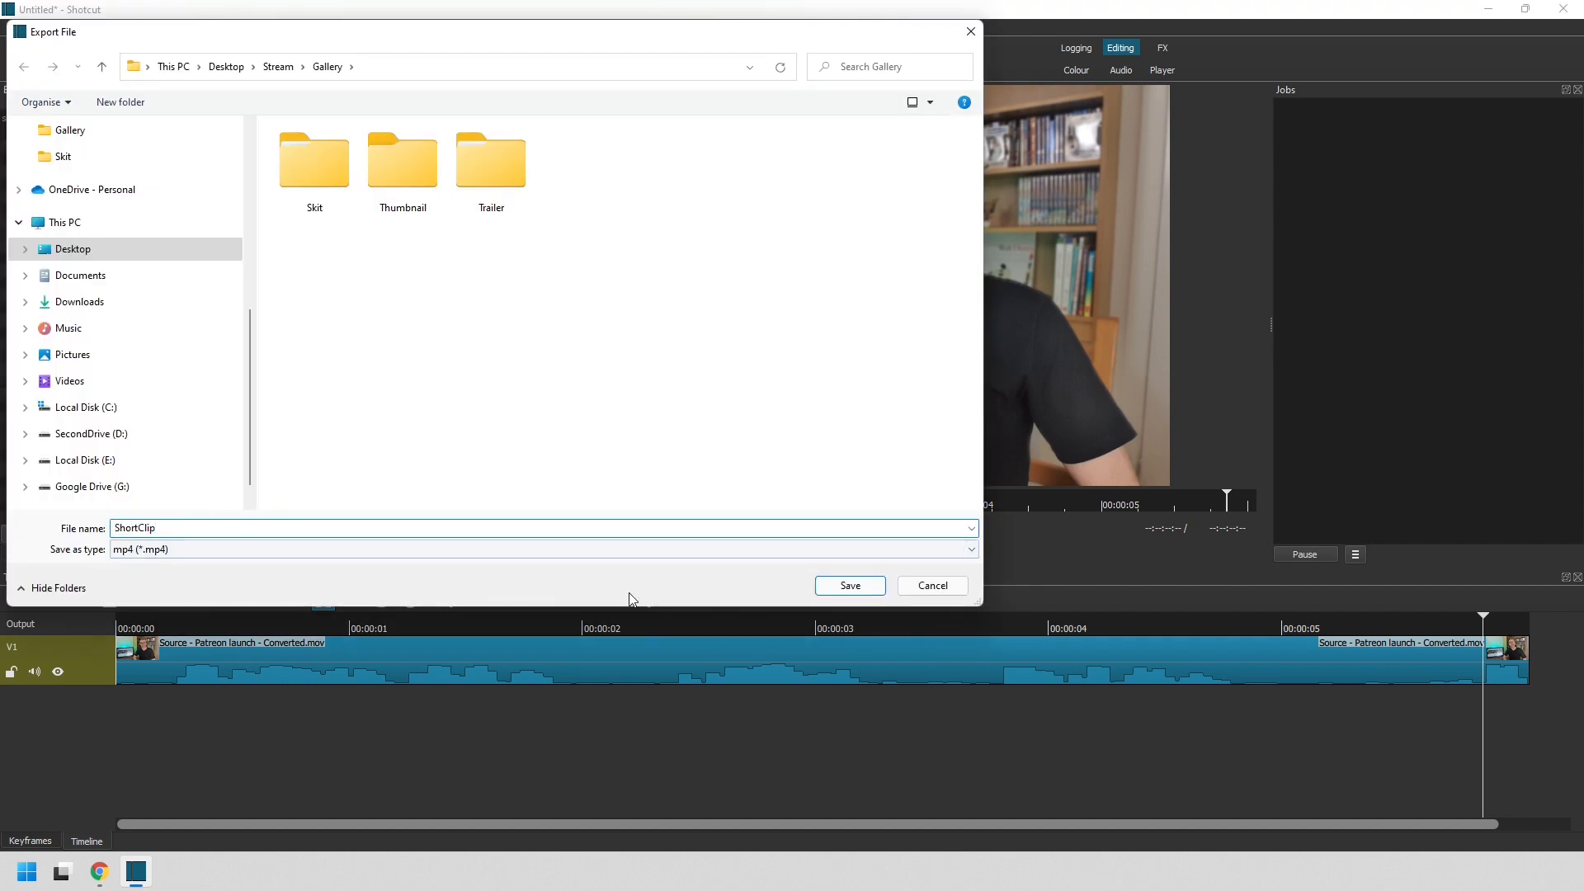
{"action": "left_click", "coordinate": [840, 586]}
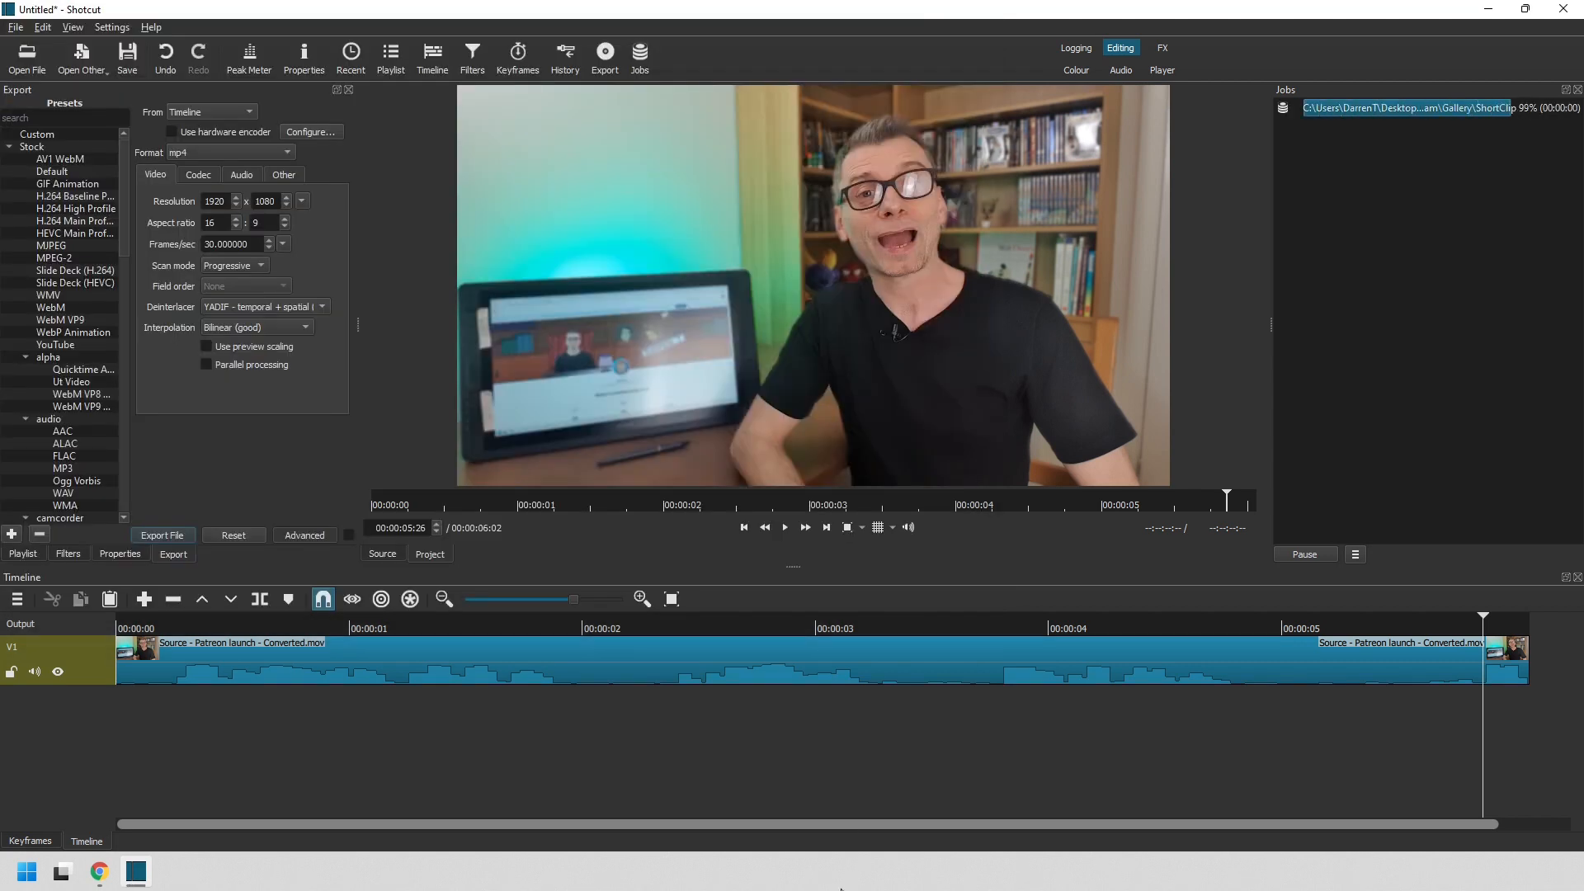
- Export the clip's sound with the MP3 preset as a file named Audio
{"action": "left_click_drag", "start_coordinate": [121, 231], "coordinate": [126, 270]}
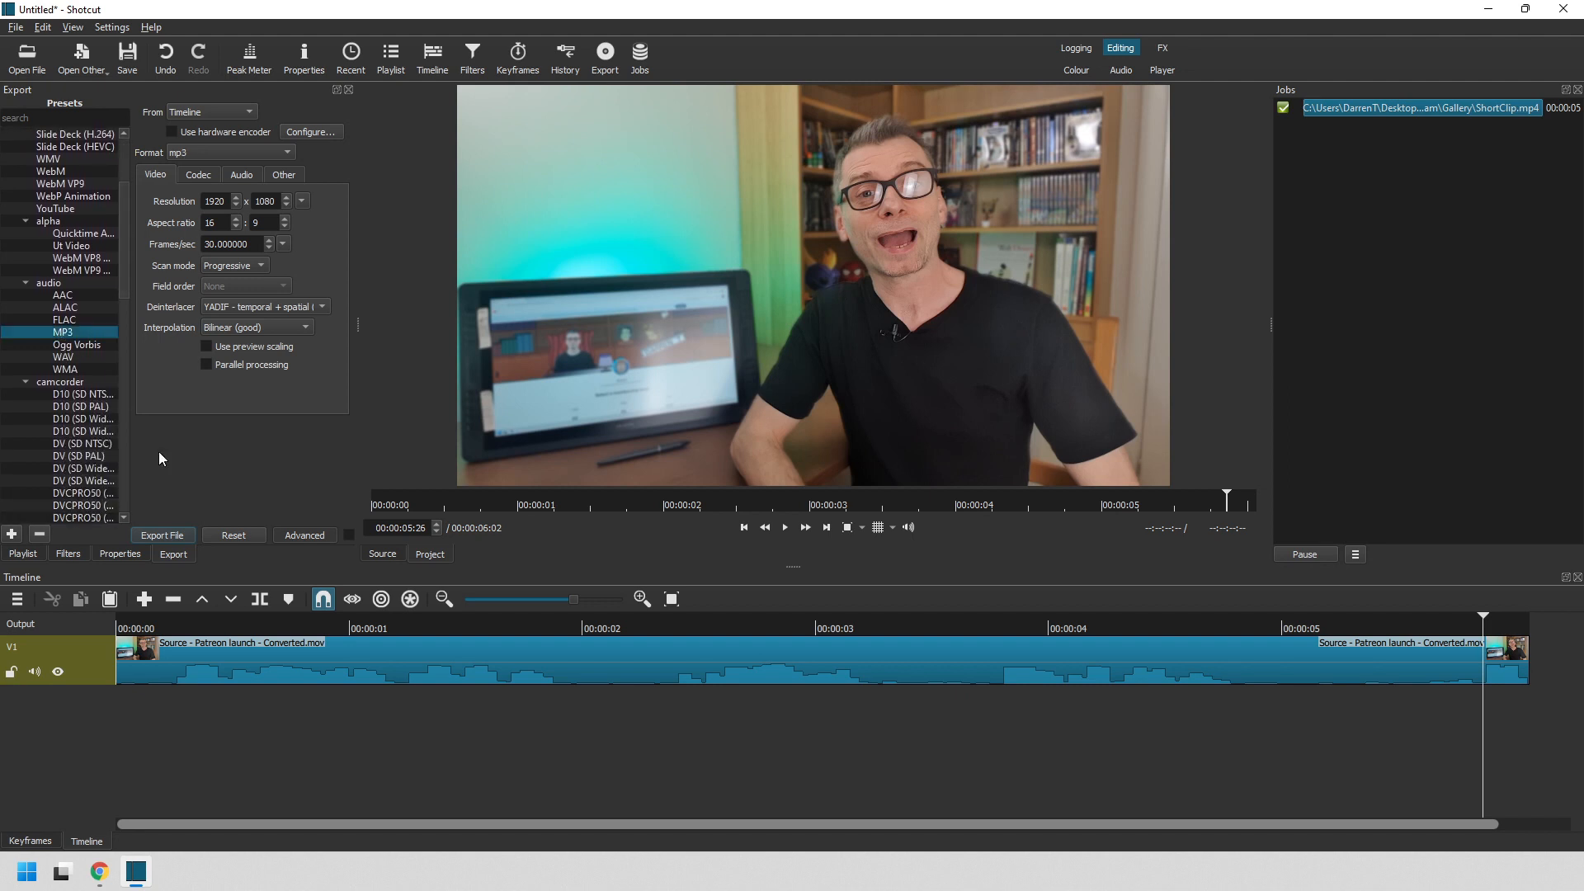
{"action": "left_click", "coordinate": [172, 537]}
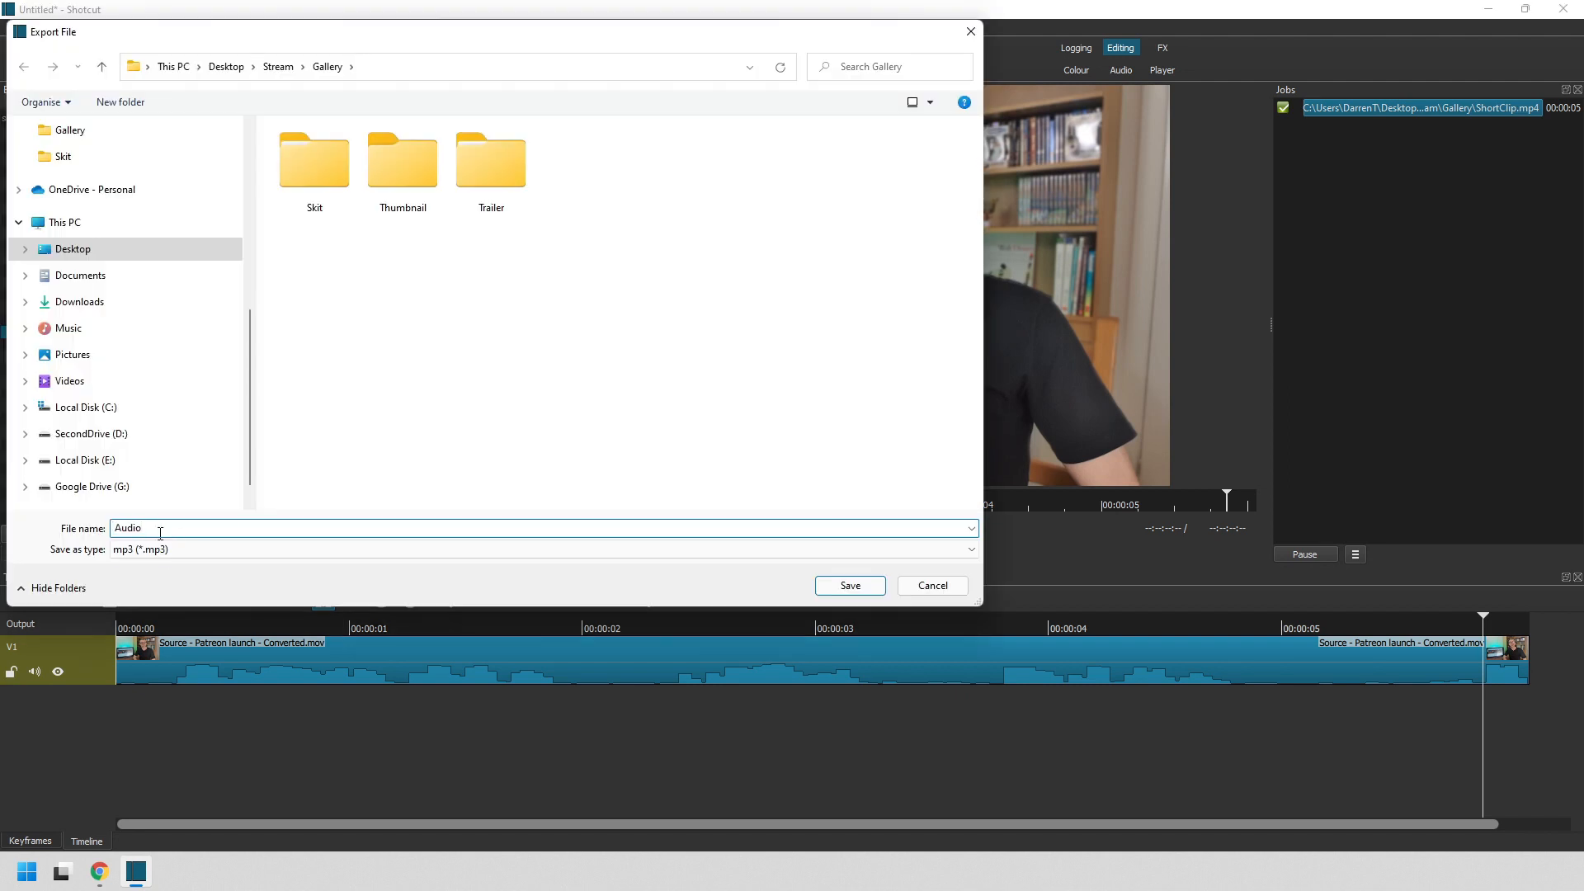
{"action": "left_click", "coordinate": [226, 66]}
{"action": "type", "text": "Audio"}
{"action": "left_click", "coordinate": [849, 587]}
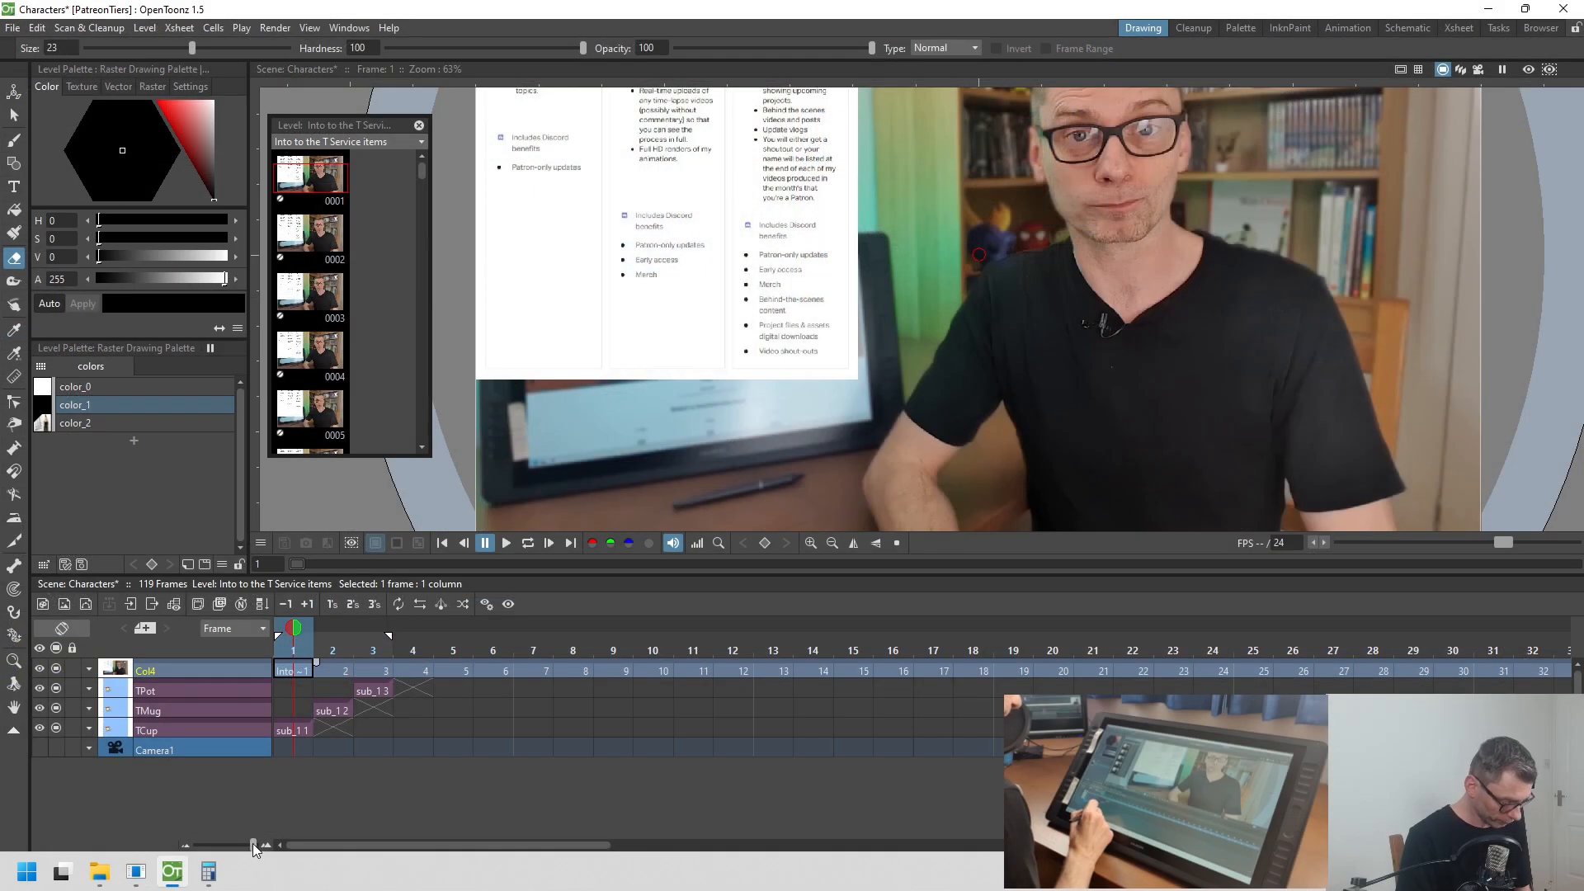
- In OpenToonz, review the imported footage and load "Into to the T Service items - audio.mp3" from its original location
{"action": "left_click_drag", "start_coordinate": [252, 843], "coordinate": [195, 844]}
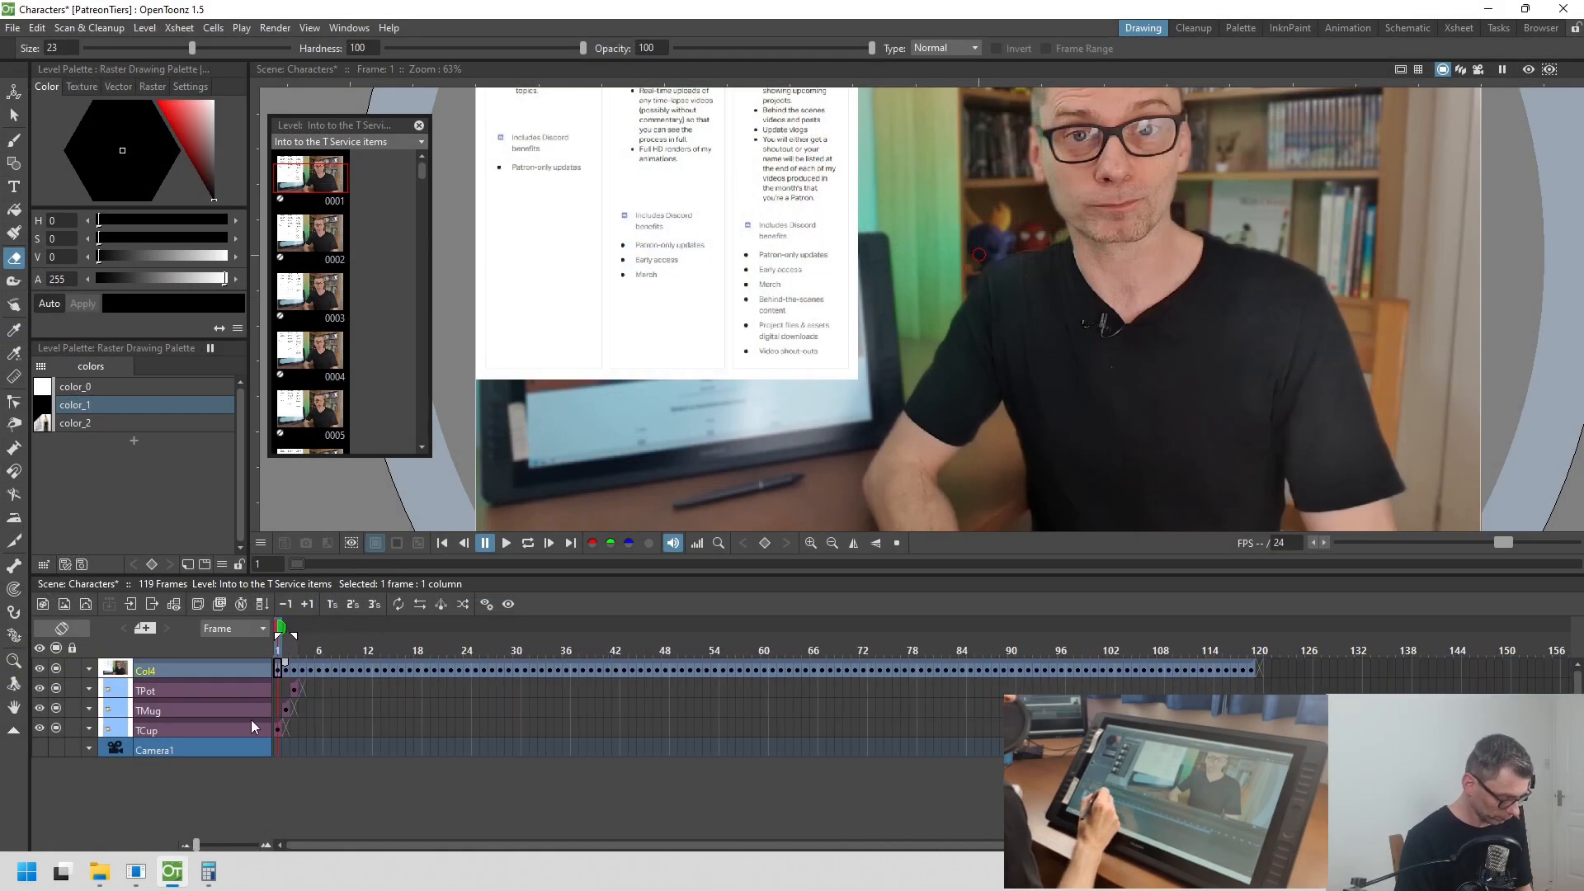
{"action": "left_click_drag", "start_coordinate": [281, 629], "coordinate": [1114, 625]}
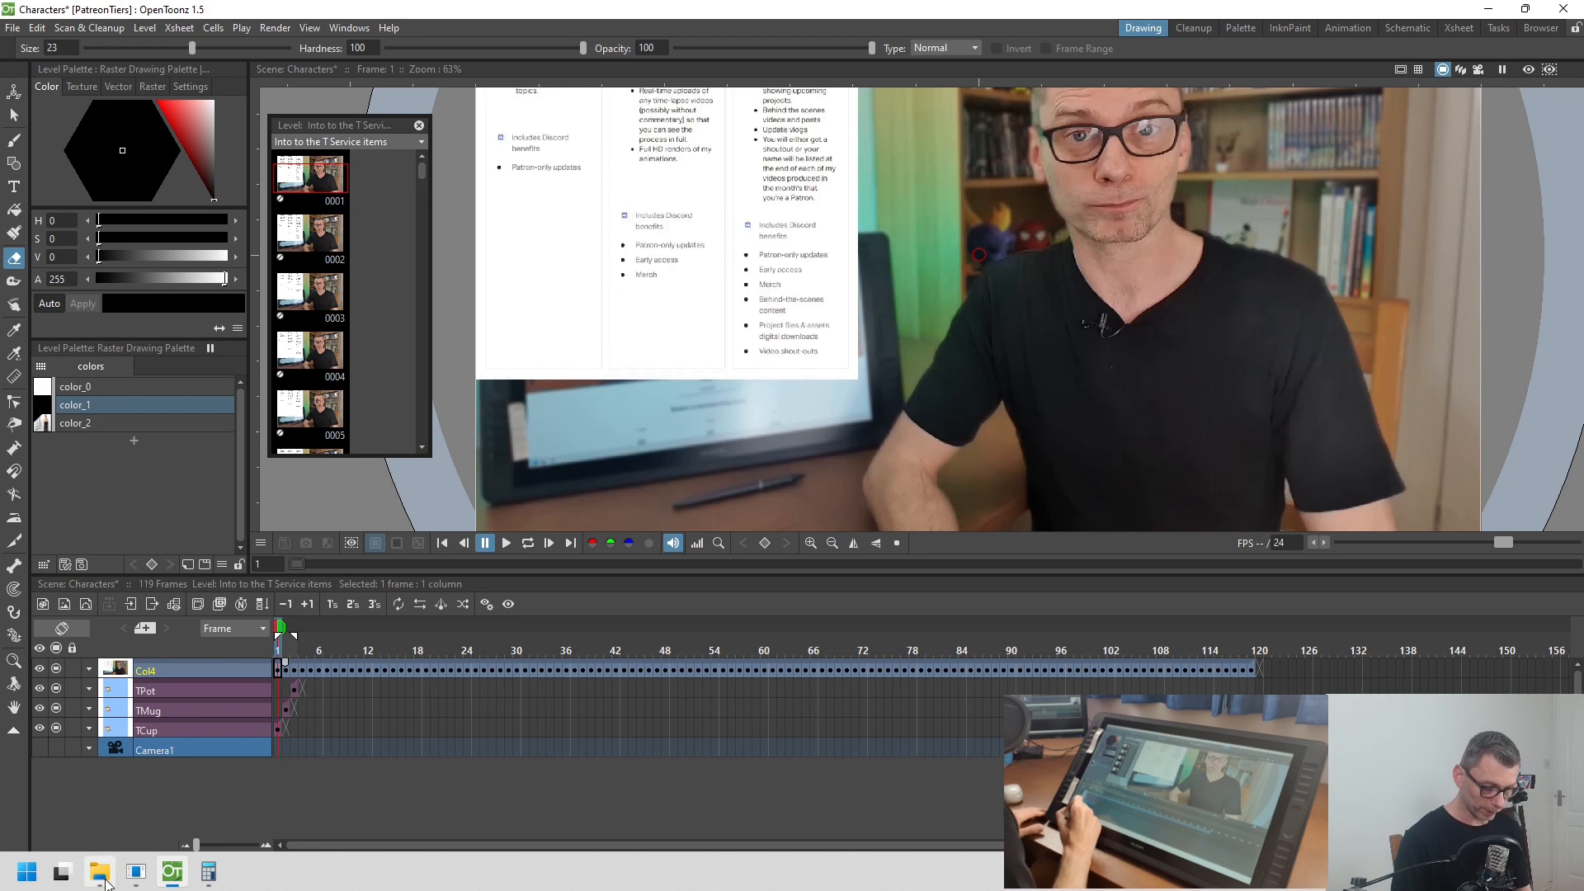
{"action": "left_click", "coordinate": [102, 878]}
{"action": "left_click", "coordinate": [1124, 456]}
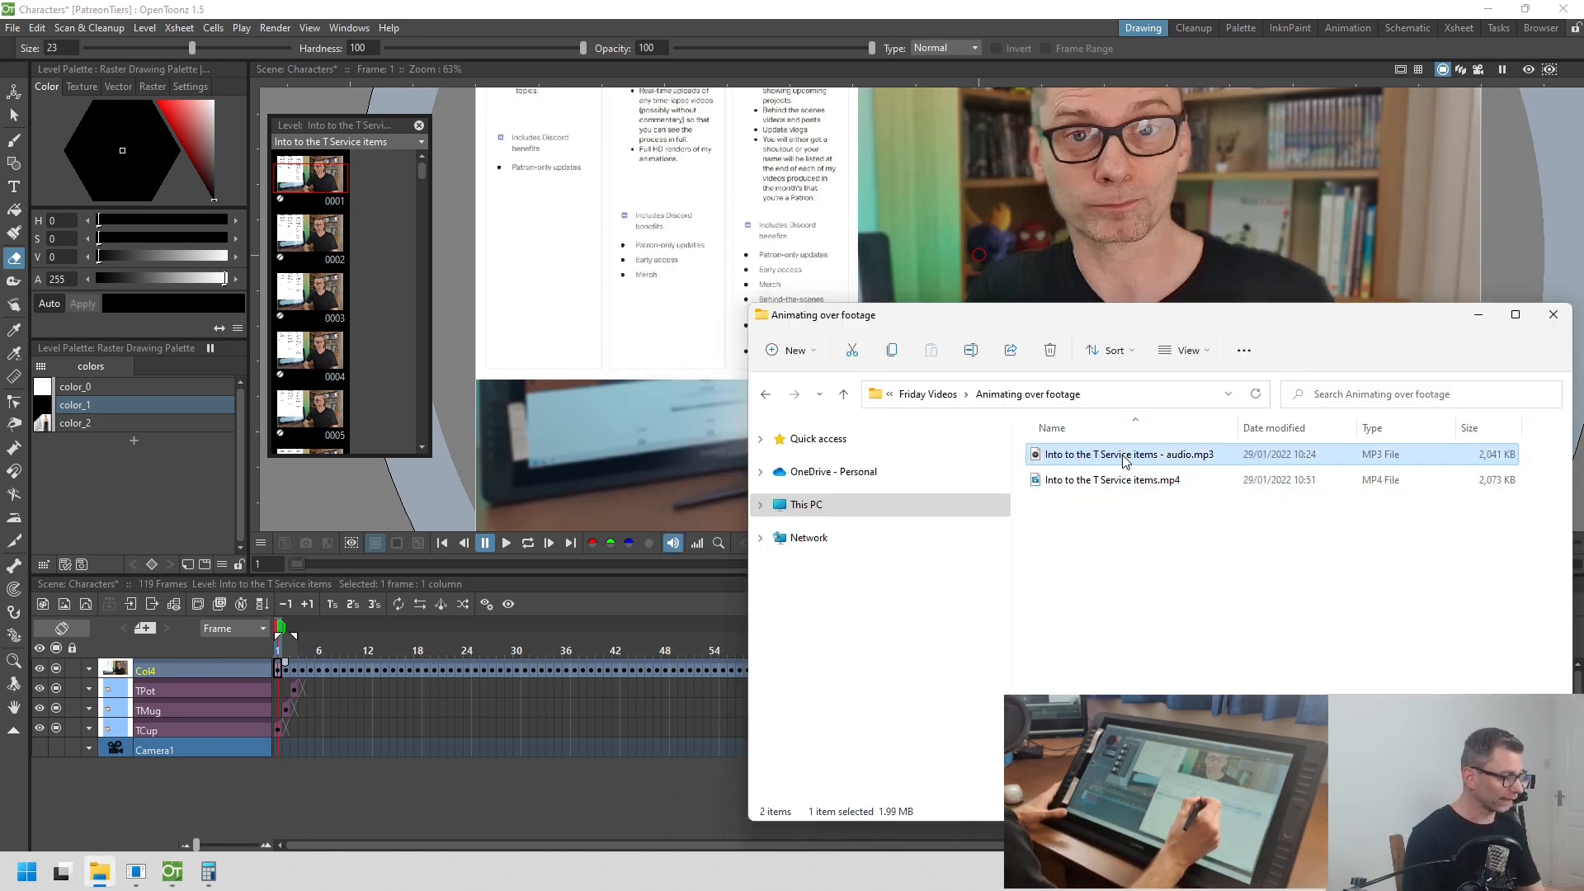
{"action": "left_click_drag", "start_coordinate": [1182, 523], "coordinate": [637, 429]}
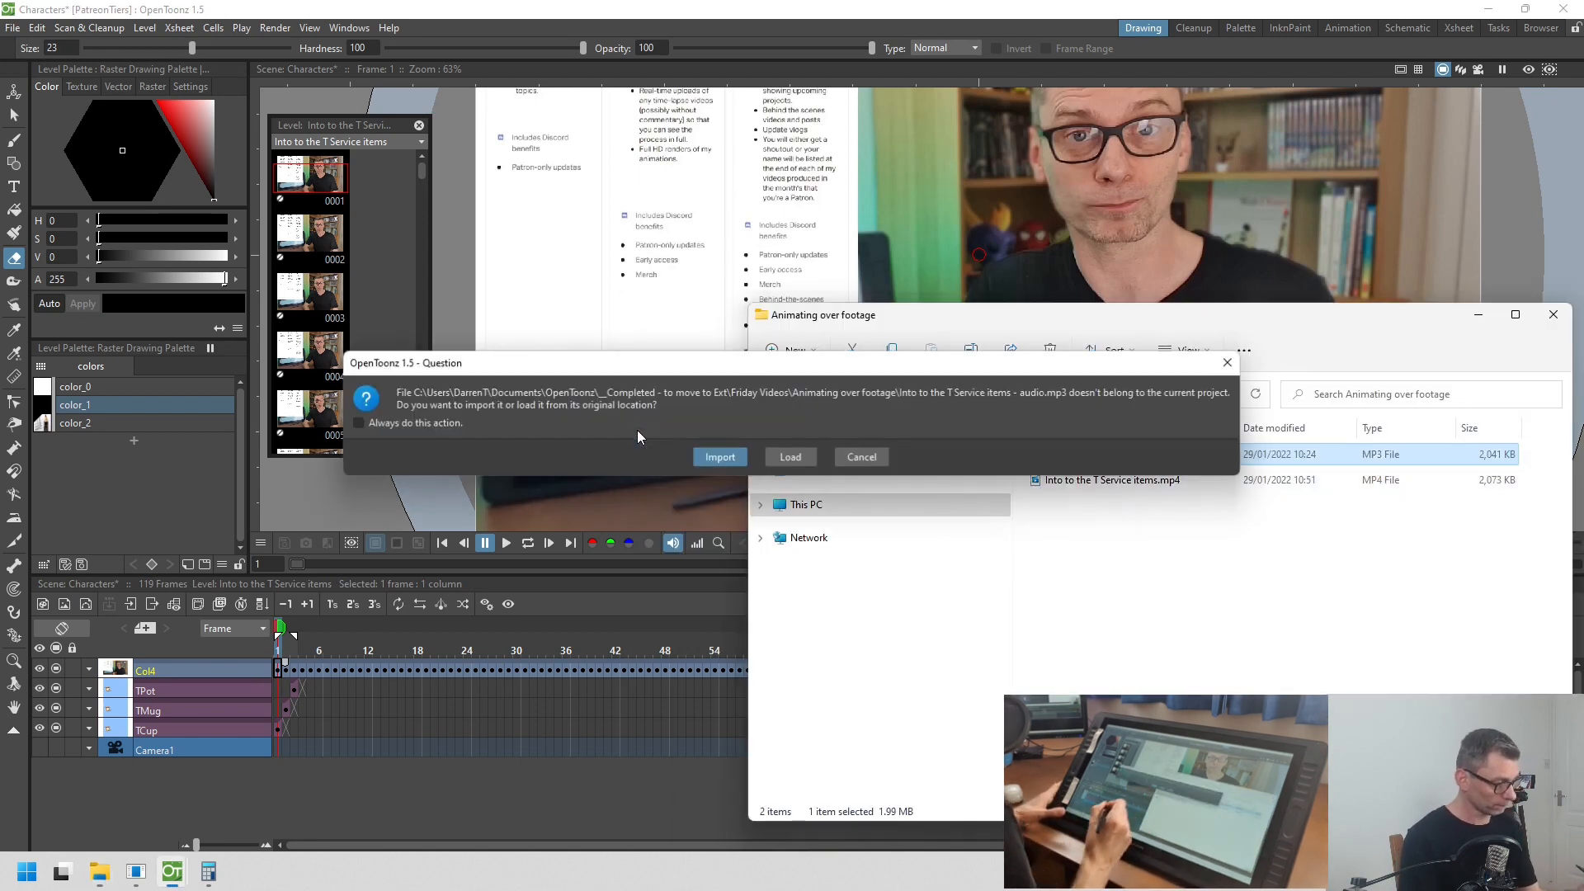
{"action": "left_click", "coordinate": [788, 455]}
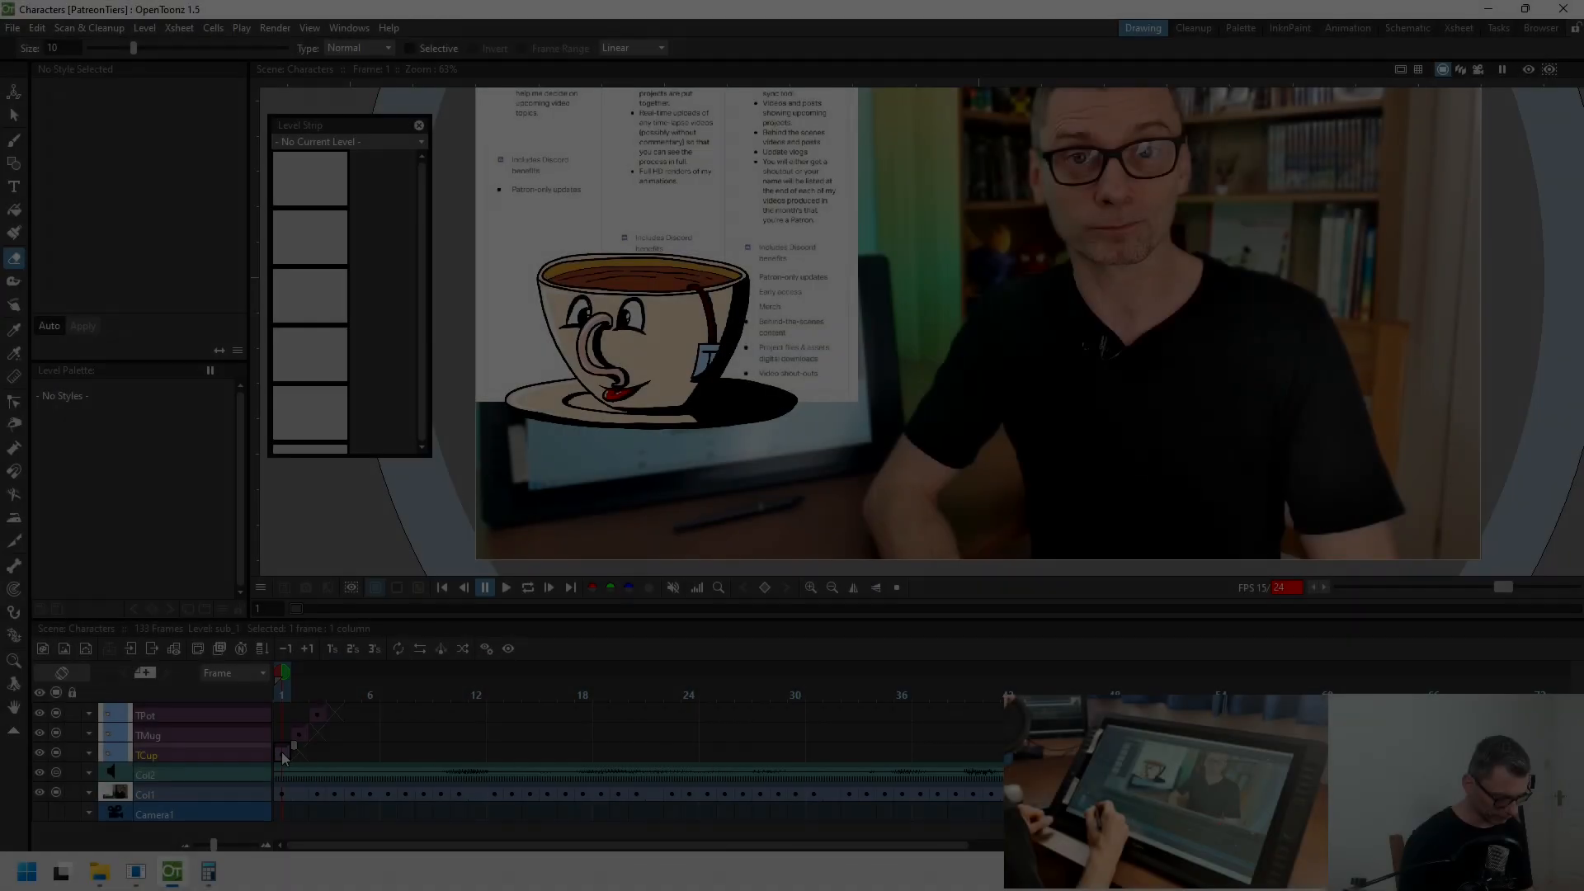
- Repeat the TCup cell from frame 1 up to frame 132
{"action": "right_click", "coordinate": [283, 752]}
{"action": "mouse_move", "coordinate": [429, 416]}
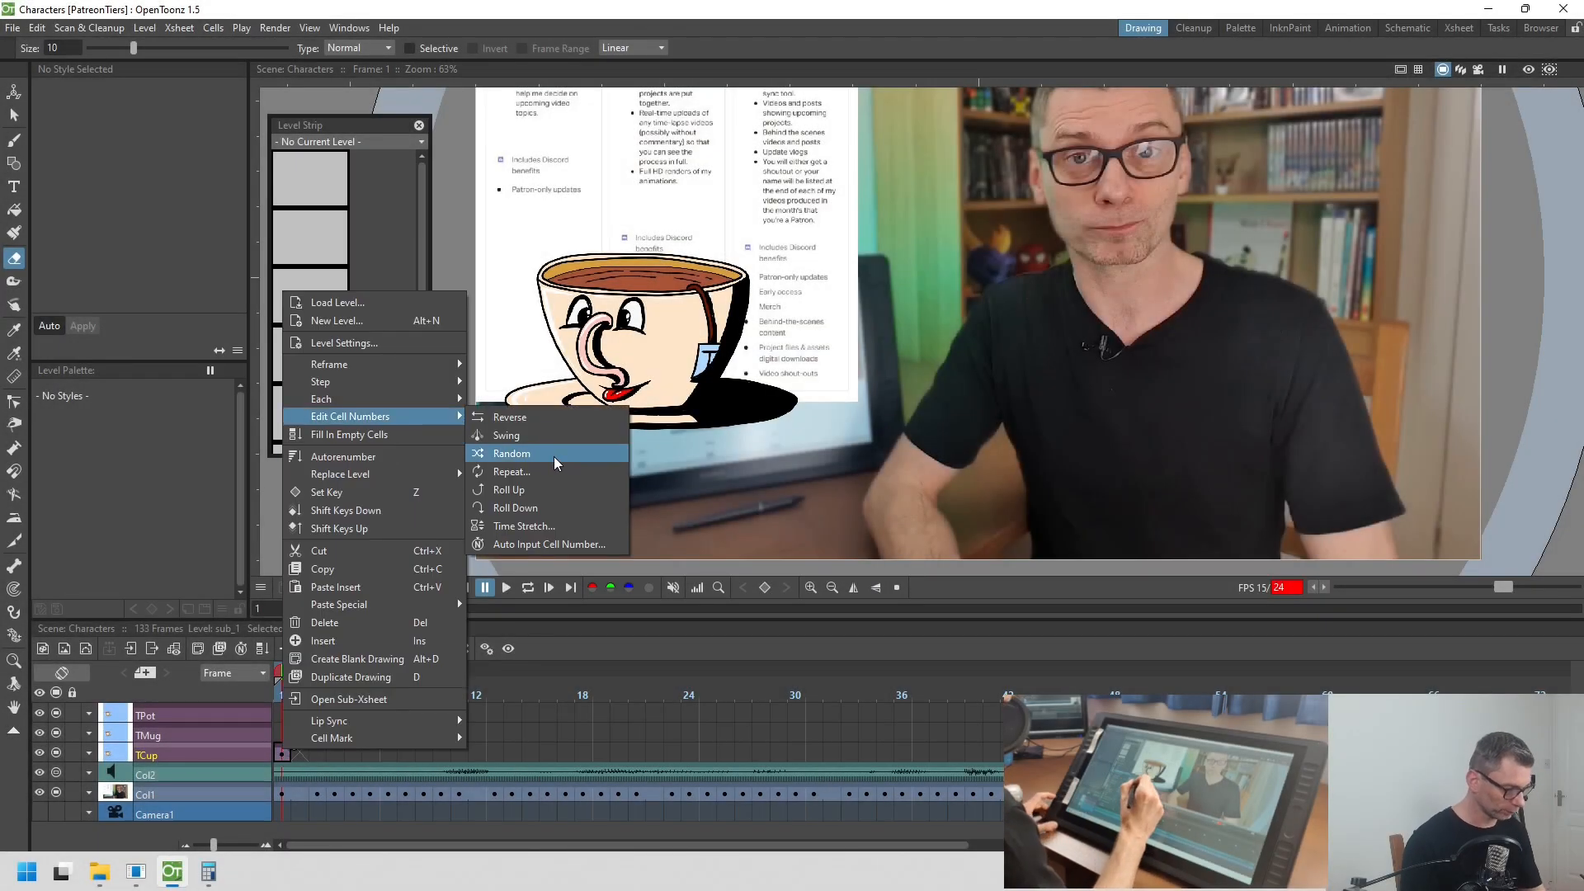
{"action": "left_click", "coordinate": [528, 472]}
{"action": "left_click", "coordinate": [940, 439]}
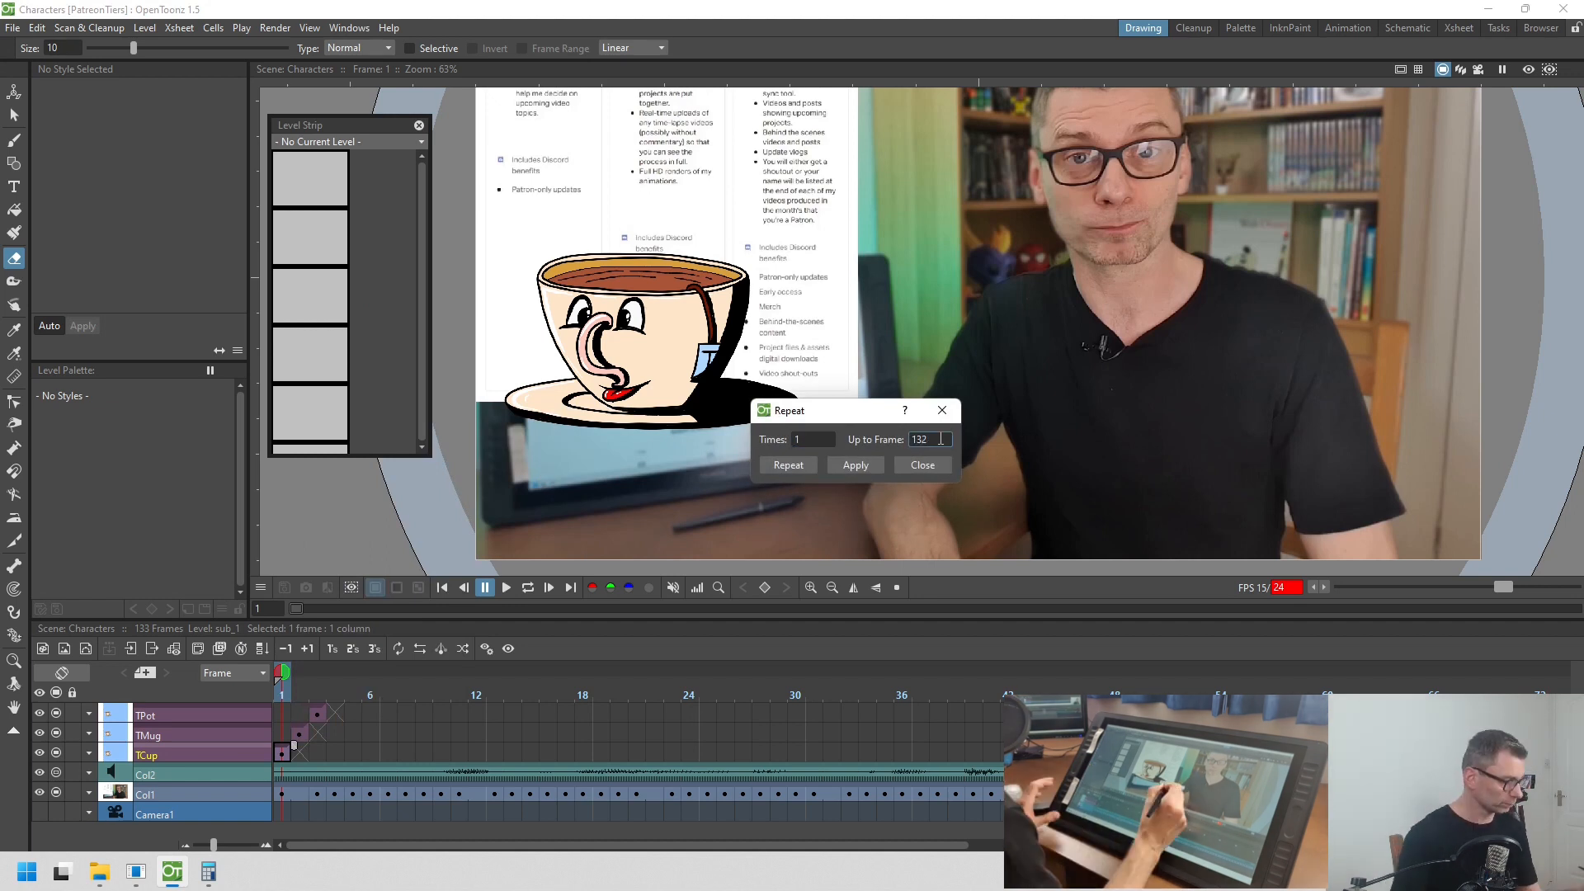
{"action": "left_click", "coordinate": [798, 465]}
{"action": "left_click", "coordinate": [671, 752]}
- Move the TMug cell to frame 1 and repeat it along the full length of the scene
{"action": "left_click_drag", "start_coordinate": [299, 732], "coordinate": [281, 735]}
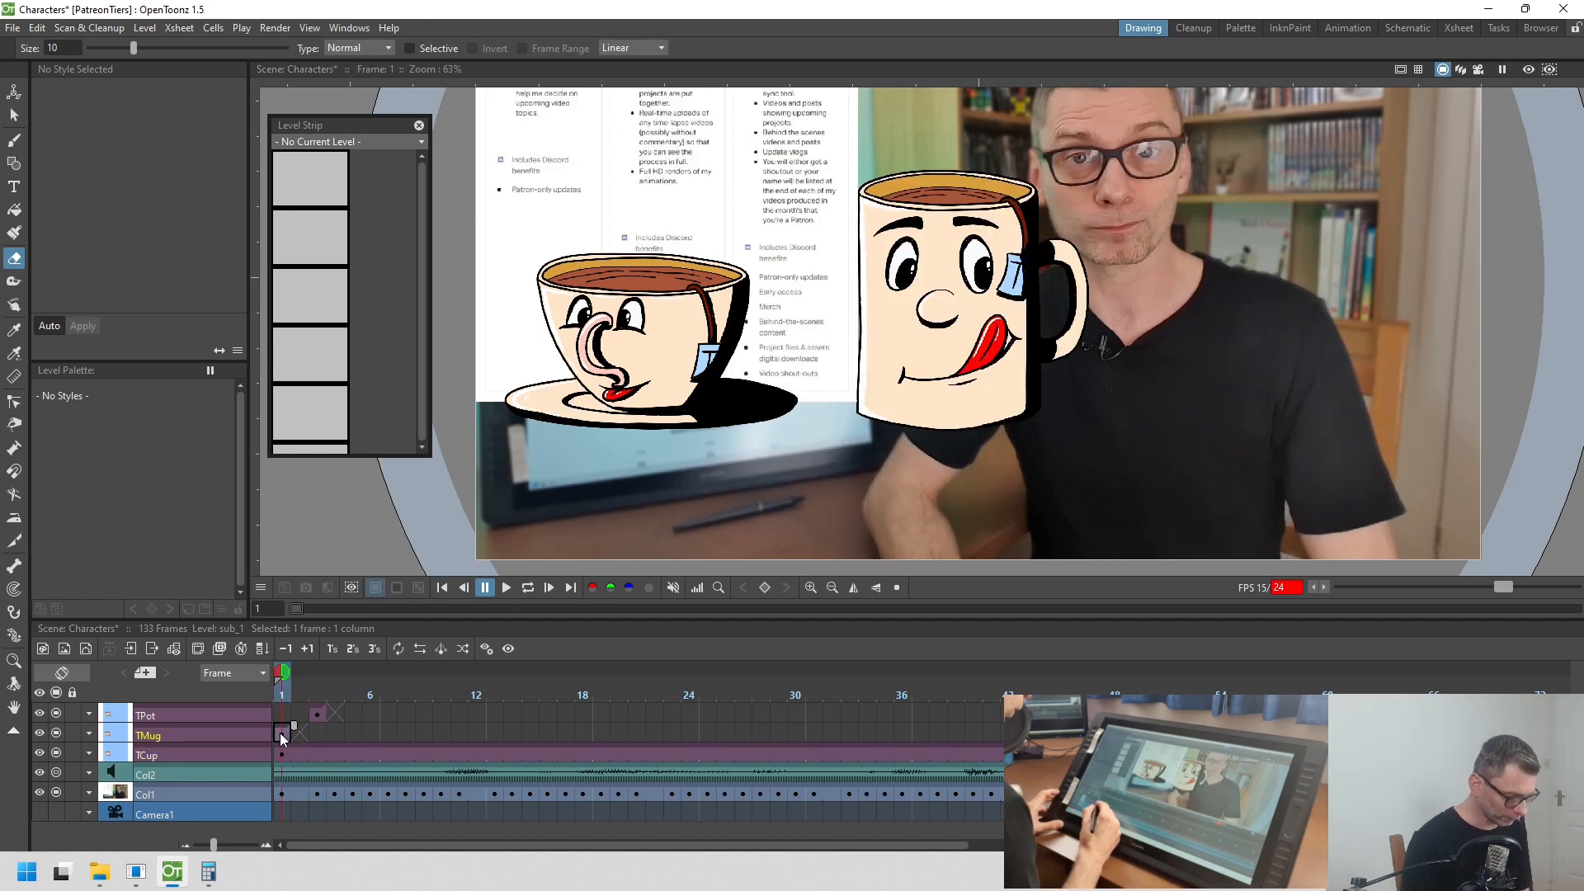
{"action": "right_click", "coordinate": [282, 735]}
{"action": "mouse_move", "coordinate": [429, 417]}
{"action": "left_click", "coordinate": [528, 472]}
{"action": "left_click", "coordinate": [936, 440]}
{"action": "type", "text": "33"}
{"action": "left_click", "coordinate": [788, 465]}
- Move the TPot cell to frame 1 and repeat it up to frame 133
{"action": "left_click_drag", "start_coordinate": [316, 709], "coordinate": [283, 711]}
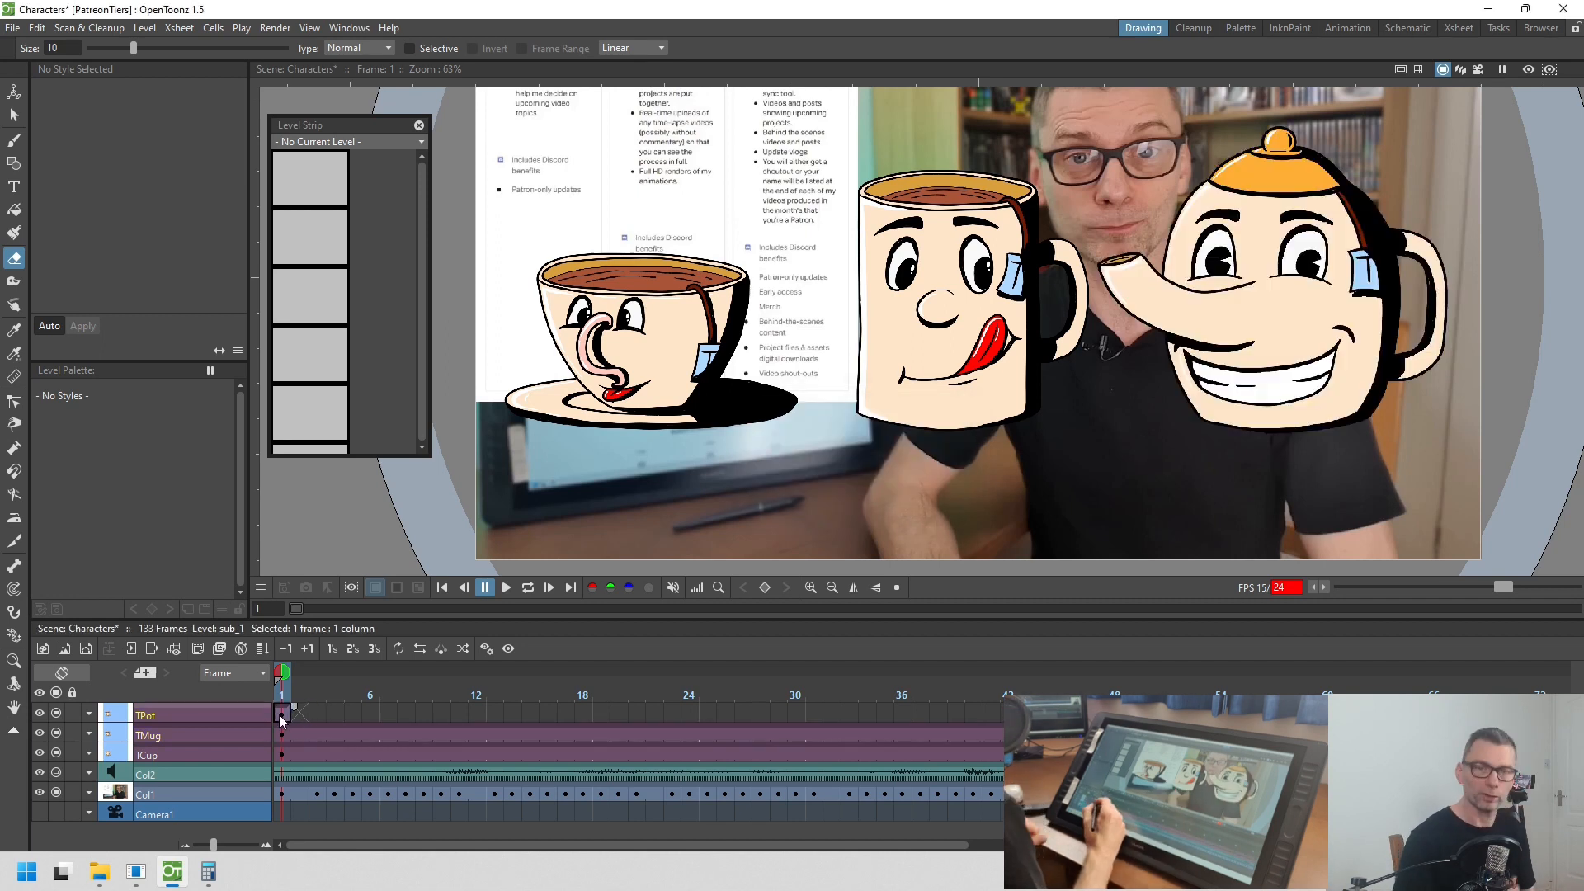
{"action": "right_click", "coordinate": [281, 718]}
{"action": "mouse_move", "coordinate": [429, 378]}
{"action": "left_click", "coordinate": [512, 436]}
{"action": "left_click", "coordinate": [936, 440]}
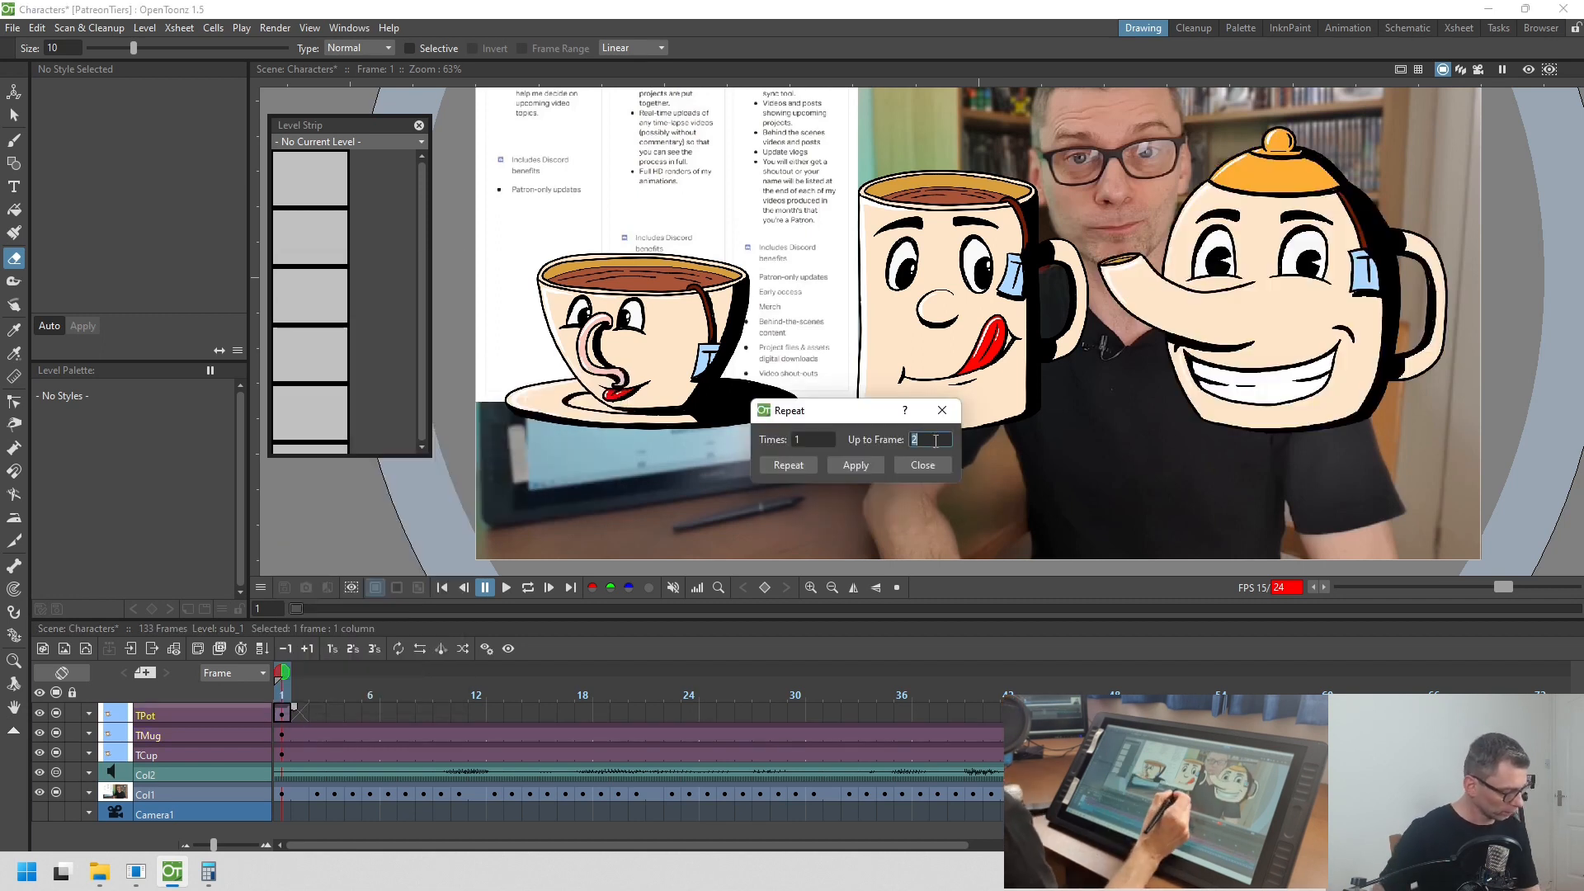
{"action": "type", "text": "133"}
{"action": "left_click", "coordinate": [790, 463]}
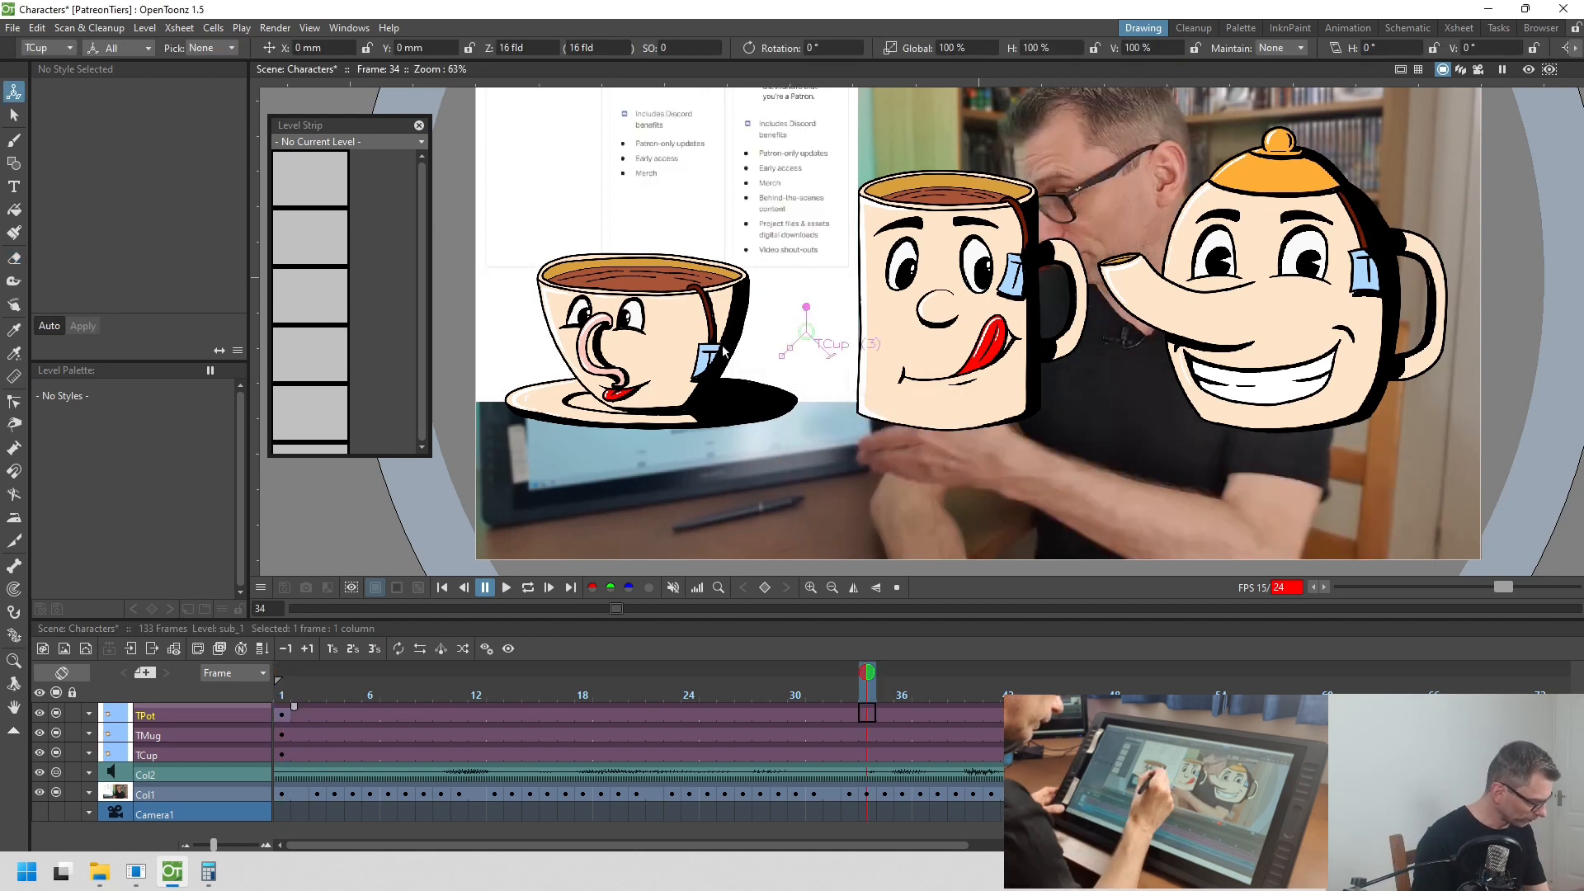
- Scale down the characters, place them in the footage's lower-left corner, close the level strip and save the scene
{"action": "left_click_drag", "start_coordinate": [806, 332], "coordinate": [626, 444]}
{"action": "left_click_drag", "start_coordinate": [660, 388], "coordinate": [764, 511]}
{"action": "left_click_drag", "start_coordinate": [743, 347], "coordinate": [632, 339]}
{"action": "left_click", "coordinate": [419, 126]}
{"action": "left_click_drag", "start_coordinate": [613, 565], "coordinate": [624, 563]}
{"action": "left_click_drag", "start_coordinate": [639, 504], "coordinate": [679, 502]}
{"action": "left_click_drag", "start_coordinate": [213, 844], "coordinate": [180, 843]}
{"action": "key", "text": "ctrl+s"}
- Keyframe the teacup's vertical position so it pops up from below the picture beside the mug
{"action": "left_click_drag", "start_coordinate": [581, 700], "coordinate": [862, 699]}
{"action": "left_click", "coordinate": [868, 728]}
{"action": "left_click_drag", "start_coordinate": [843, 294], "coordinate": [851, 285]}
{"action": "left_click_drag", "start_coordinate": [858, 305], "coordinate": [541, 476]}
{"action": "left_click_drag", "start_coordinate": [550, 440], "coordinate": [529, 544]}
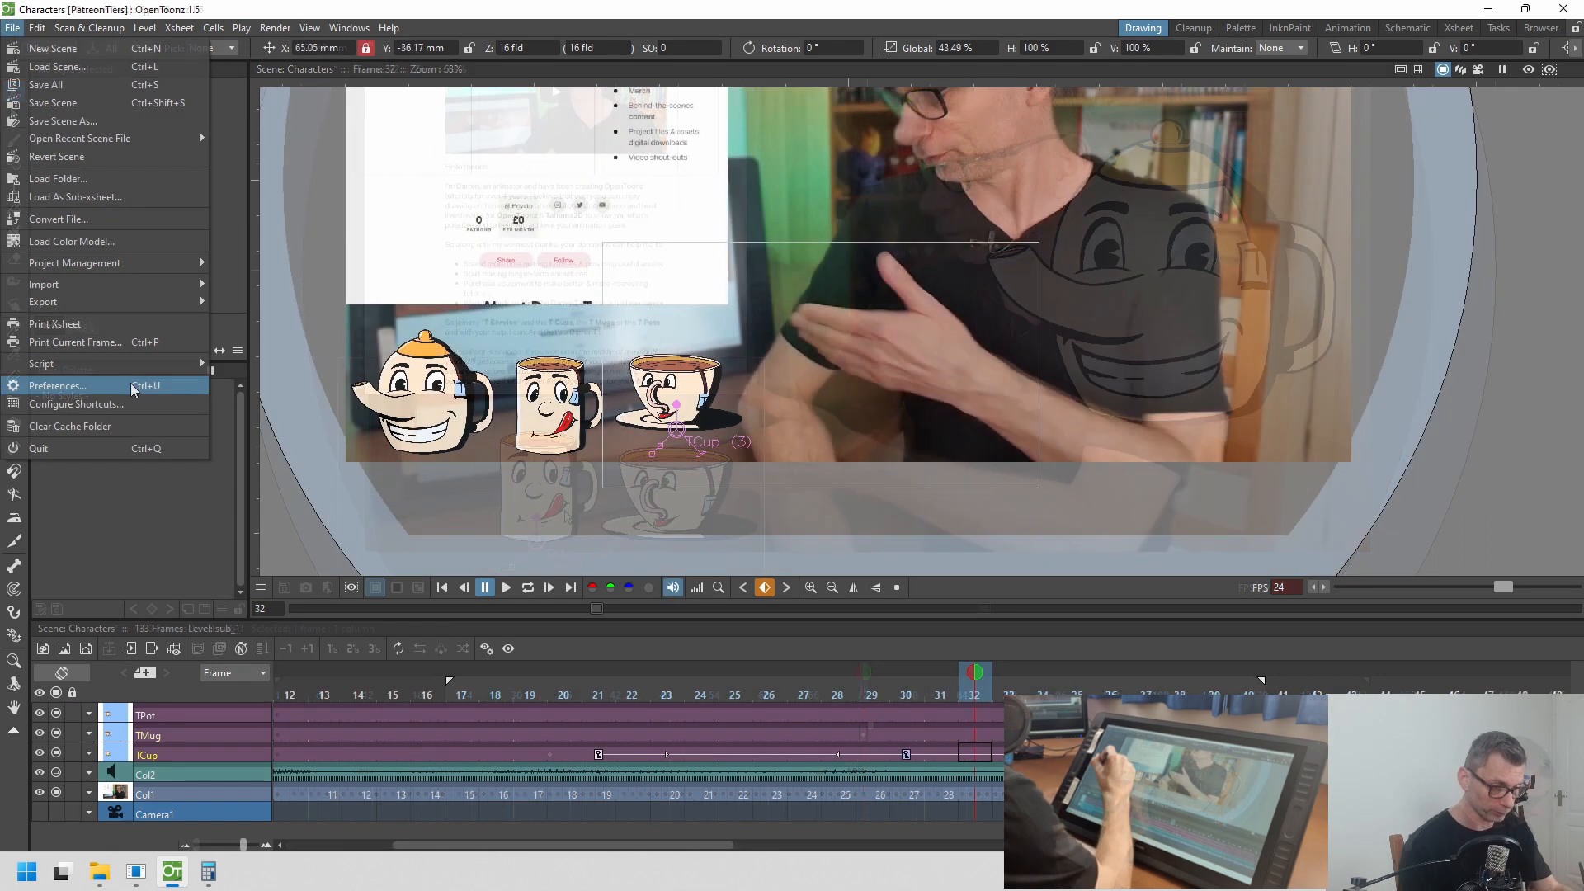
- Examine the default interpolation in the Animation preferences and close them
{"action": "key", "text": "Escape"}
{"action": "key", "text": "ctrl+u"}
{"action": "left_click", "coordinate": [443, 357]}
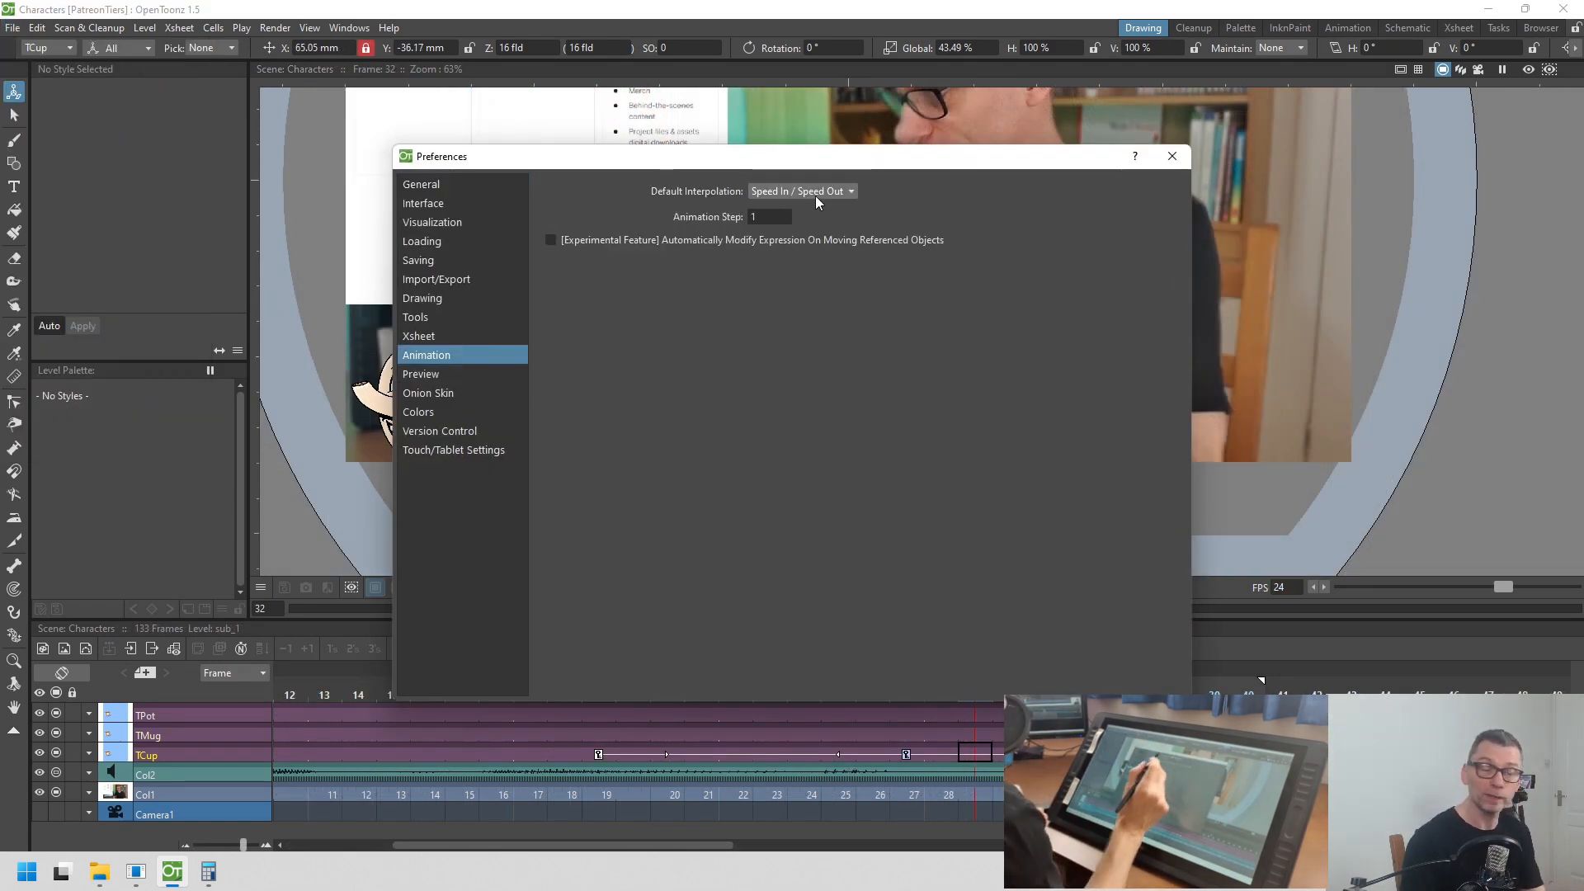
{"action": "left_click", "coordinate": [1170, 157]}
- Shift the teacup's first position key from frame 29 to frame 25 and play back the move
{"action": "key", "text": "p"}
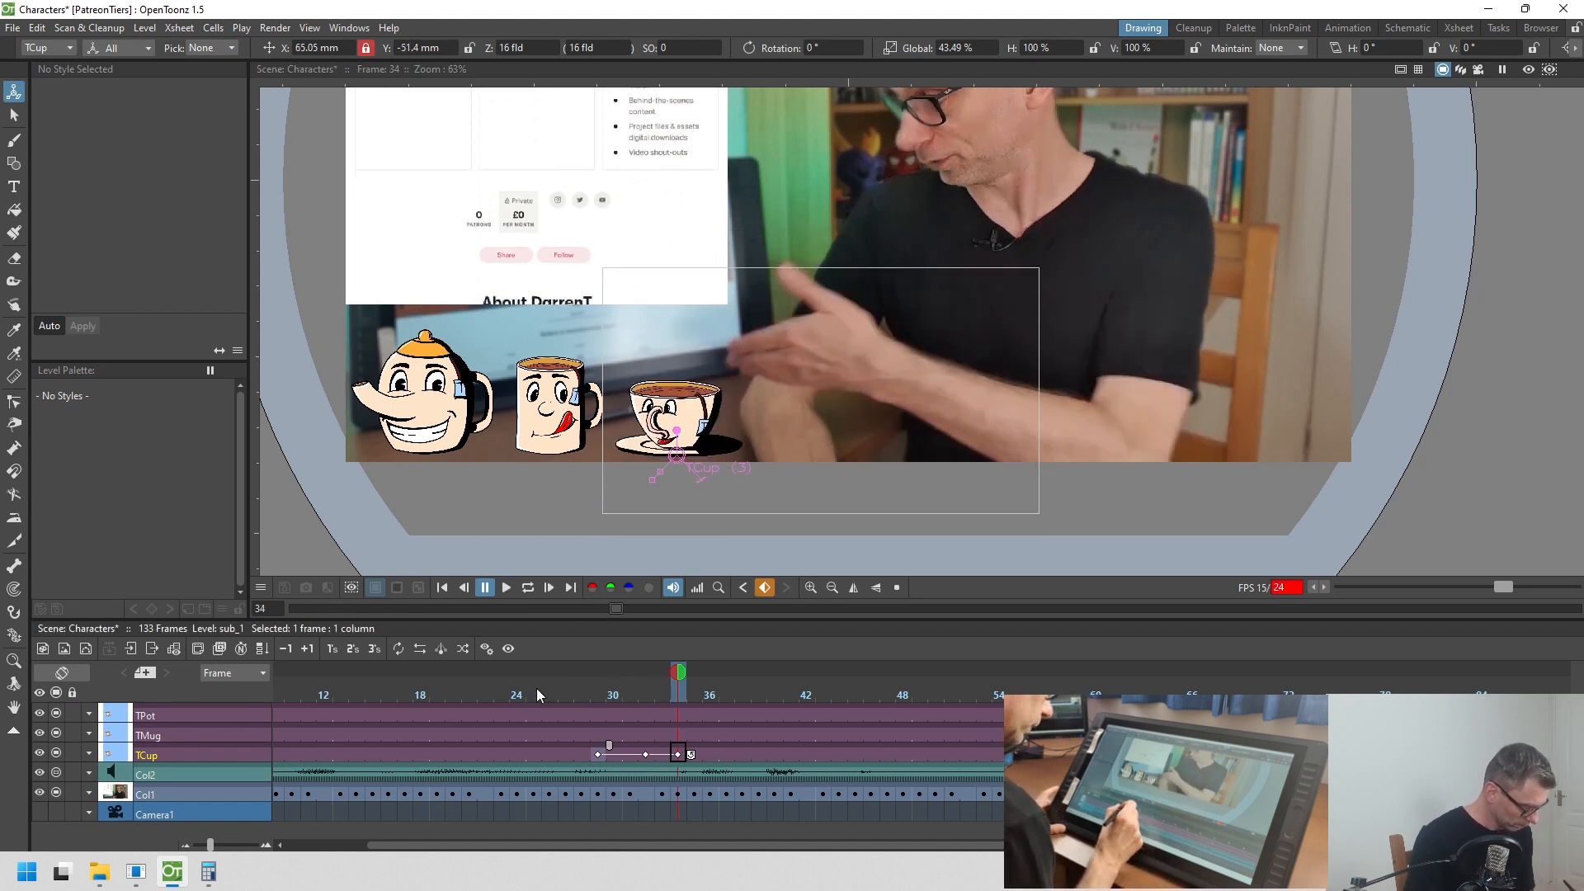
{"action": "left_click", "coordinate": [597, 754]}
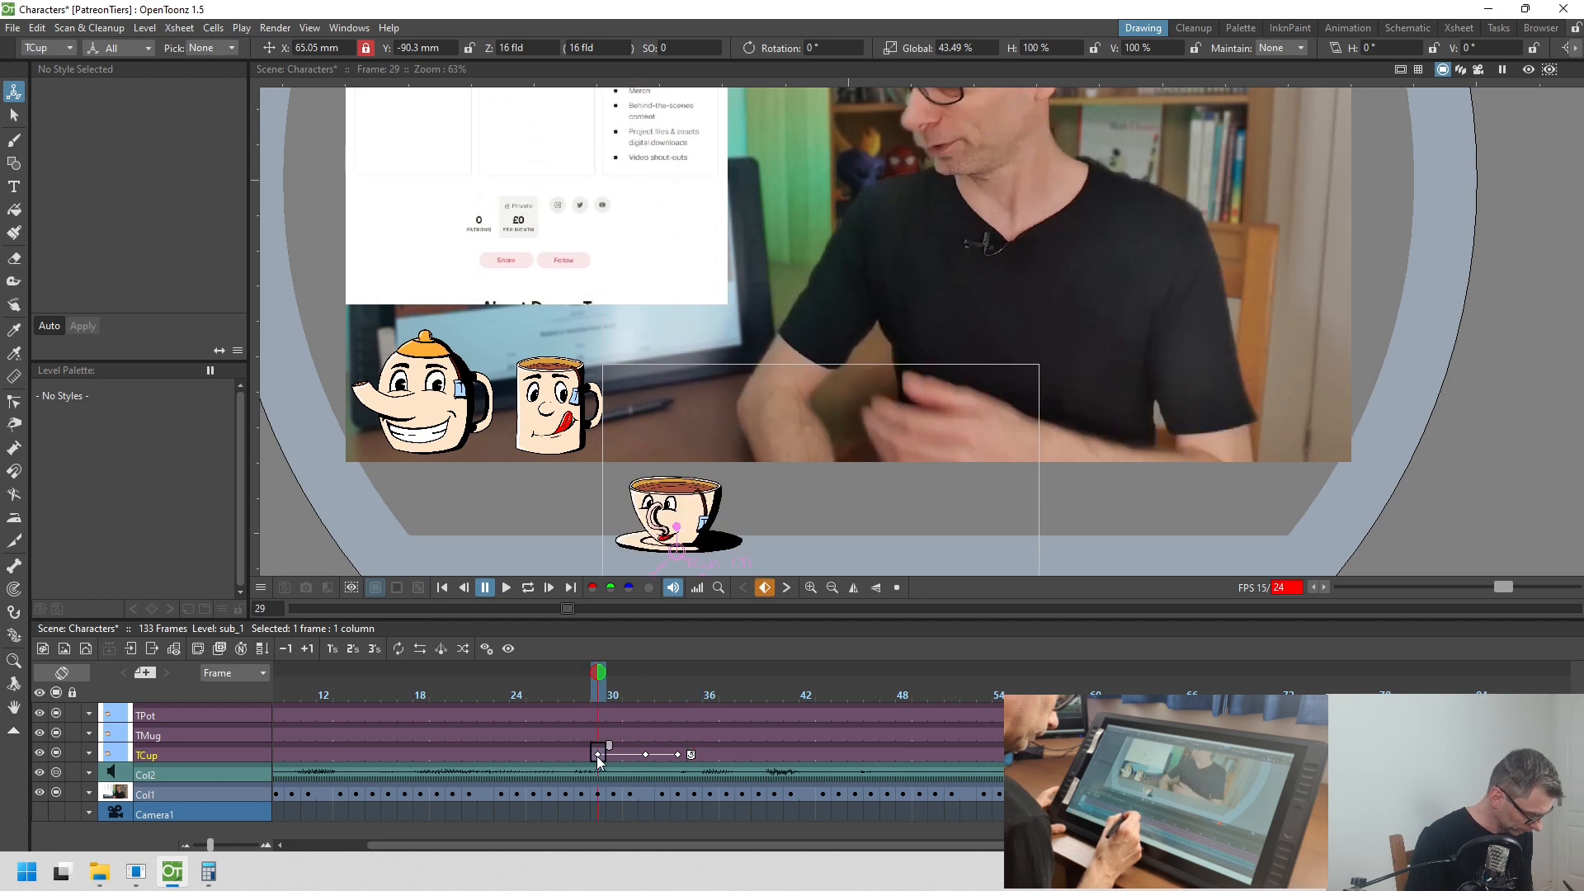
{"action": "left_click", "coordinate": [599, 755]}
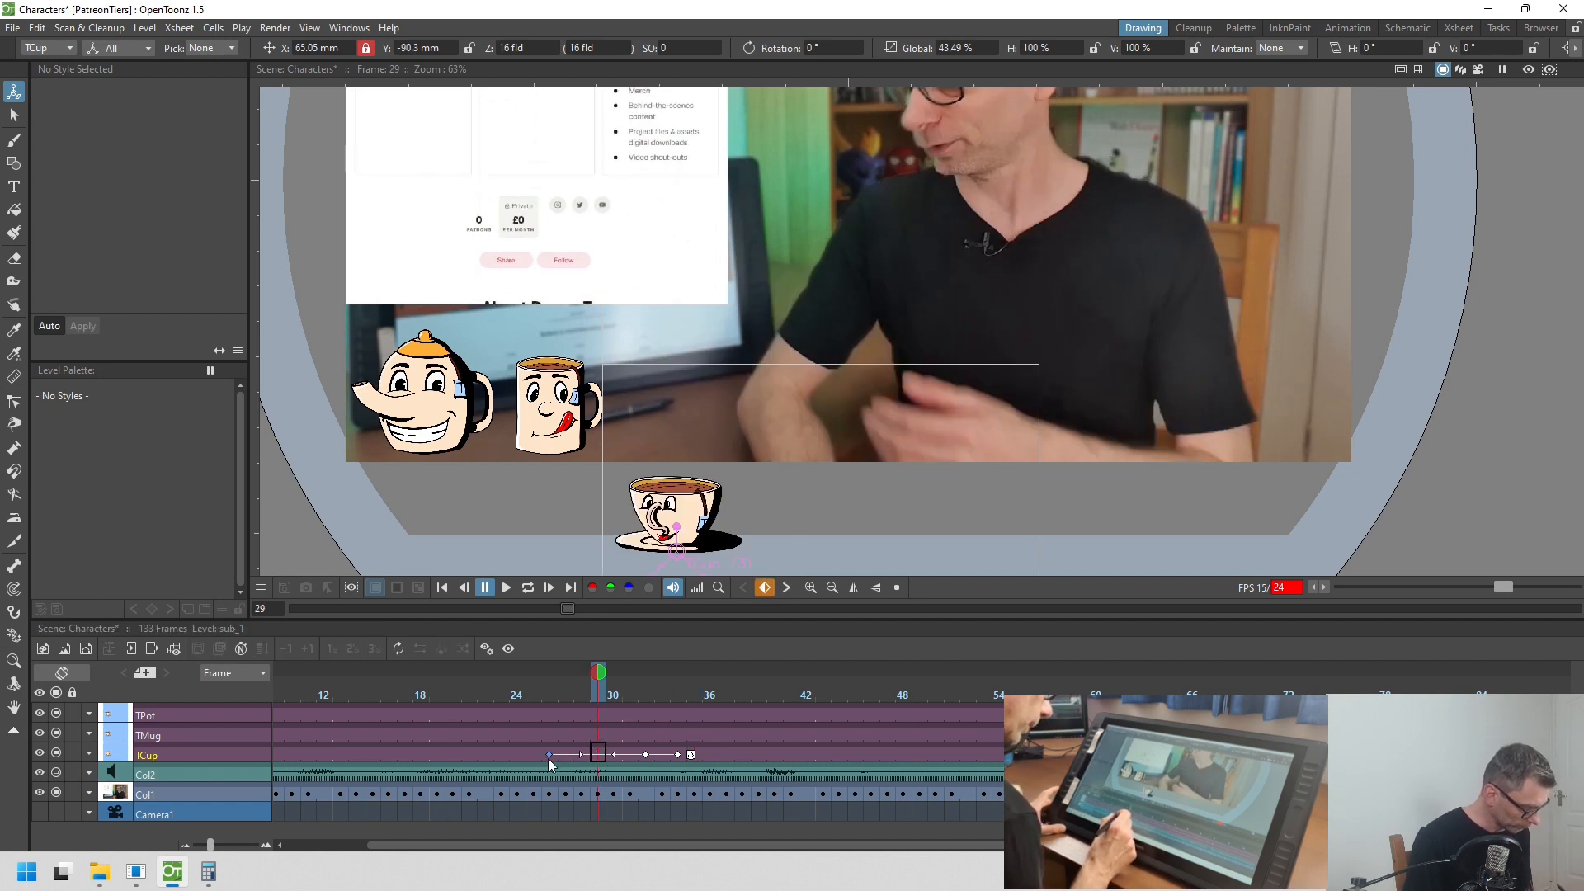
{"action": "left_click", "coordinate": [458, 696]}
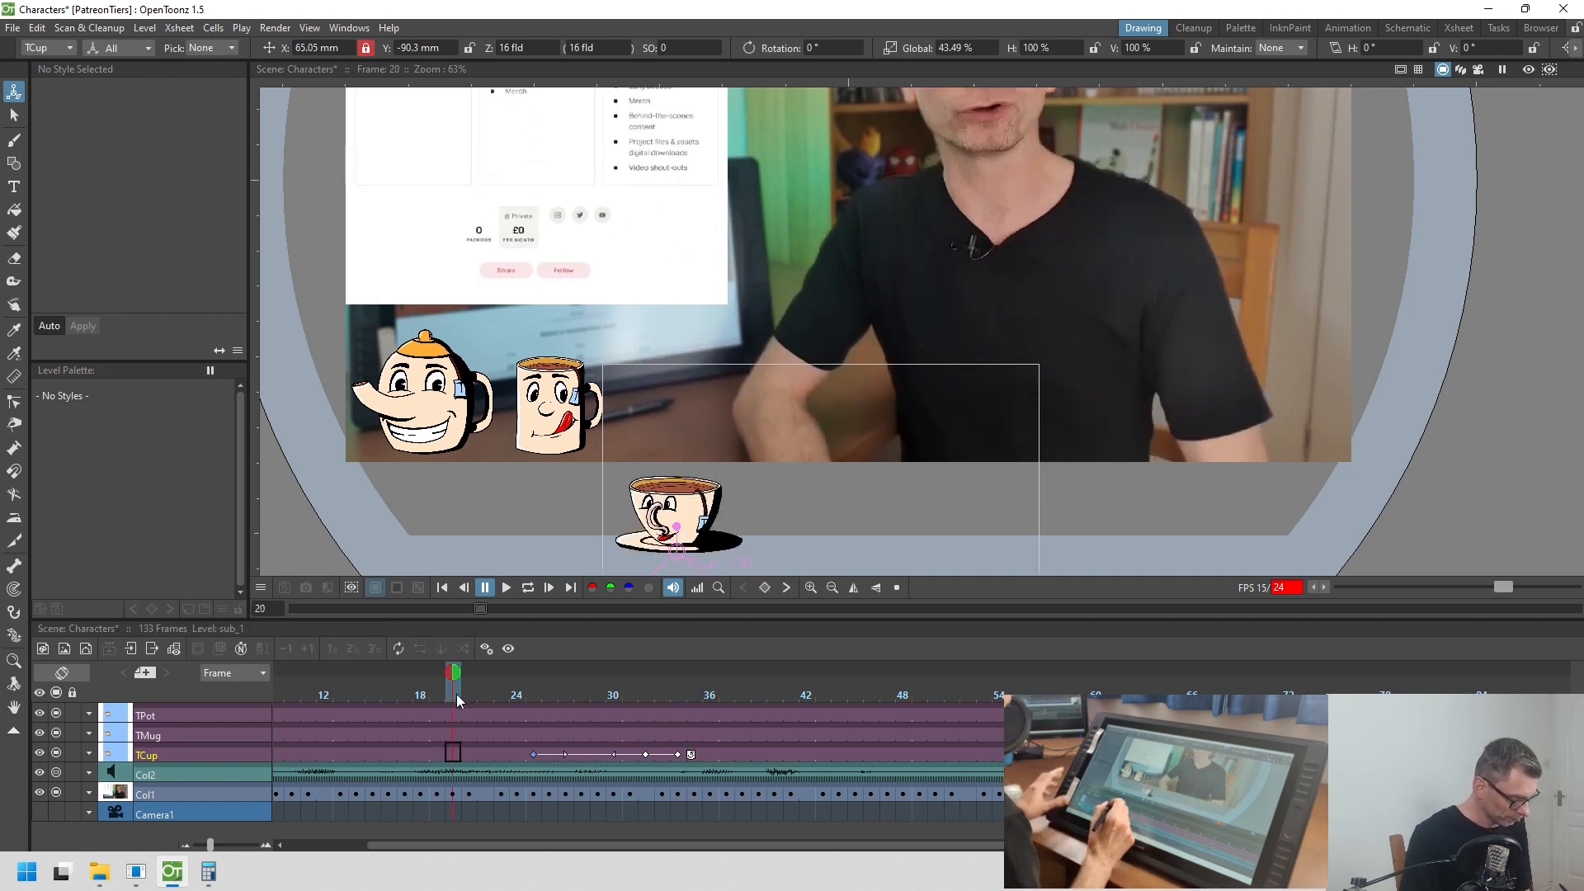
{"action": "left_click", "coordinate": [505, 588]}
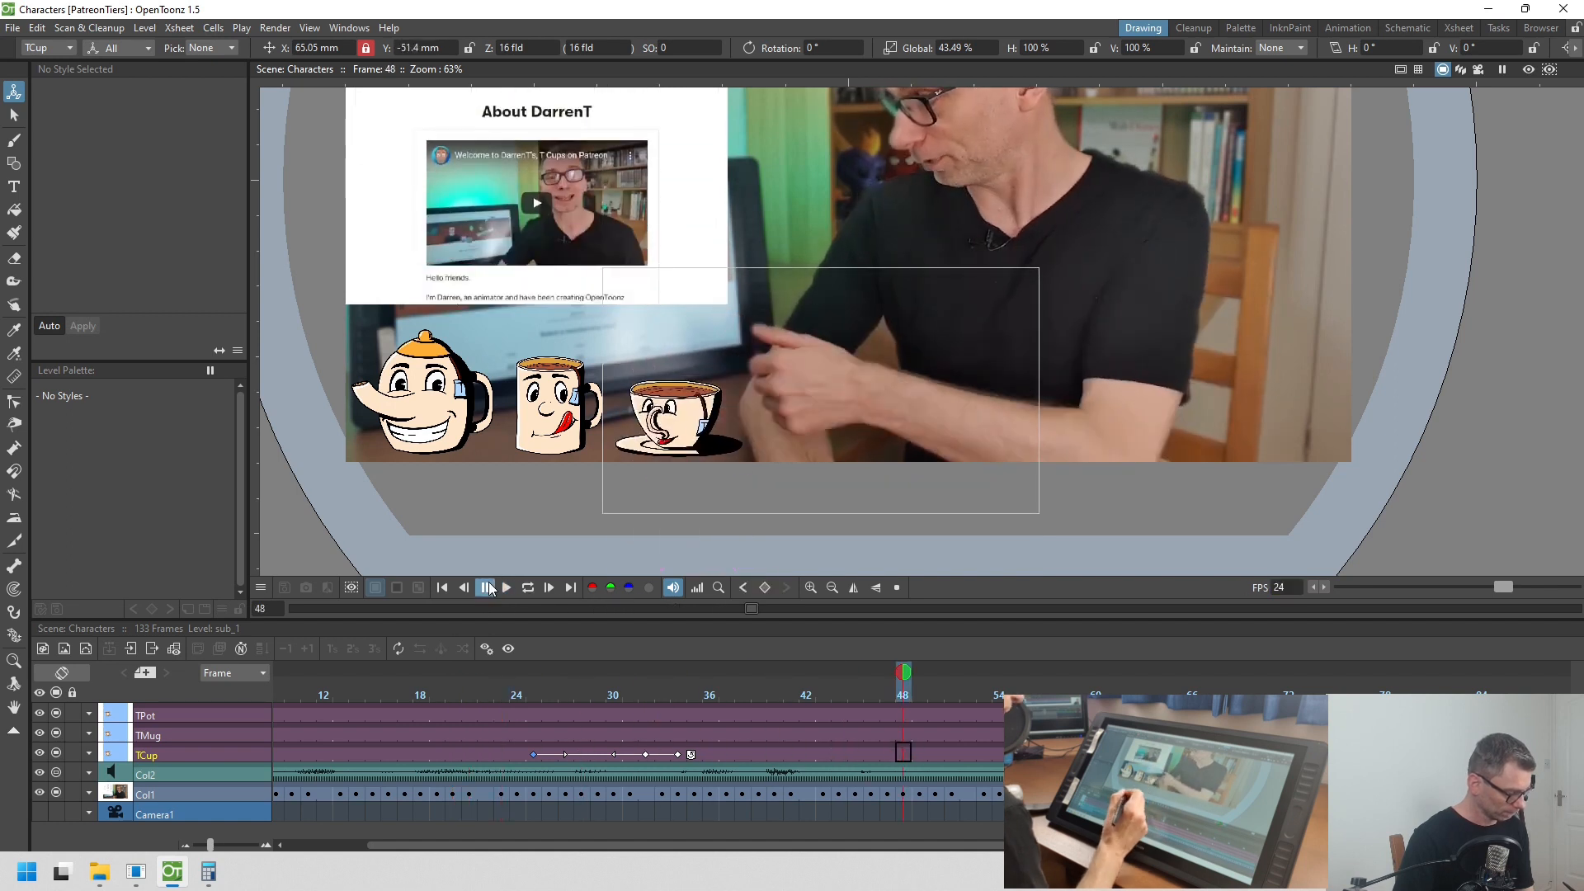
- Retime the teacup's first two position keys to frames 23 and 31 and show its Y channel in the Function Editor
{"action": "left_click", "coordinate": [647, 754]}
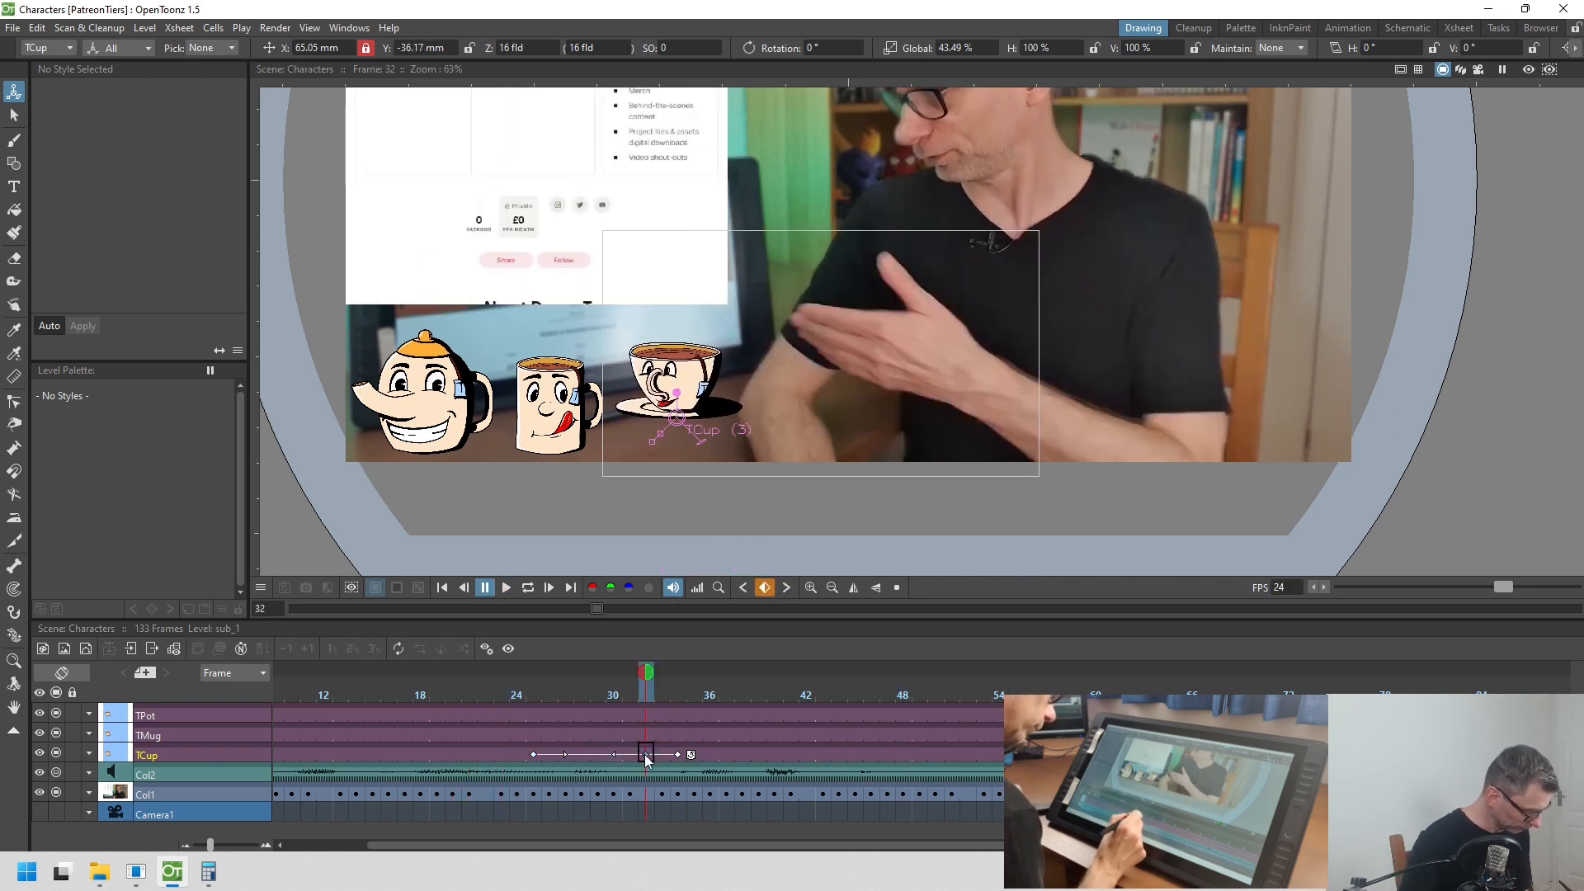
{"action": "left_click_drag", "start_coordinate": [208, 844], "coordinate": [242, 844]}
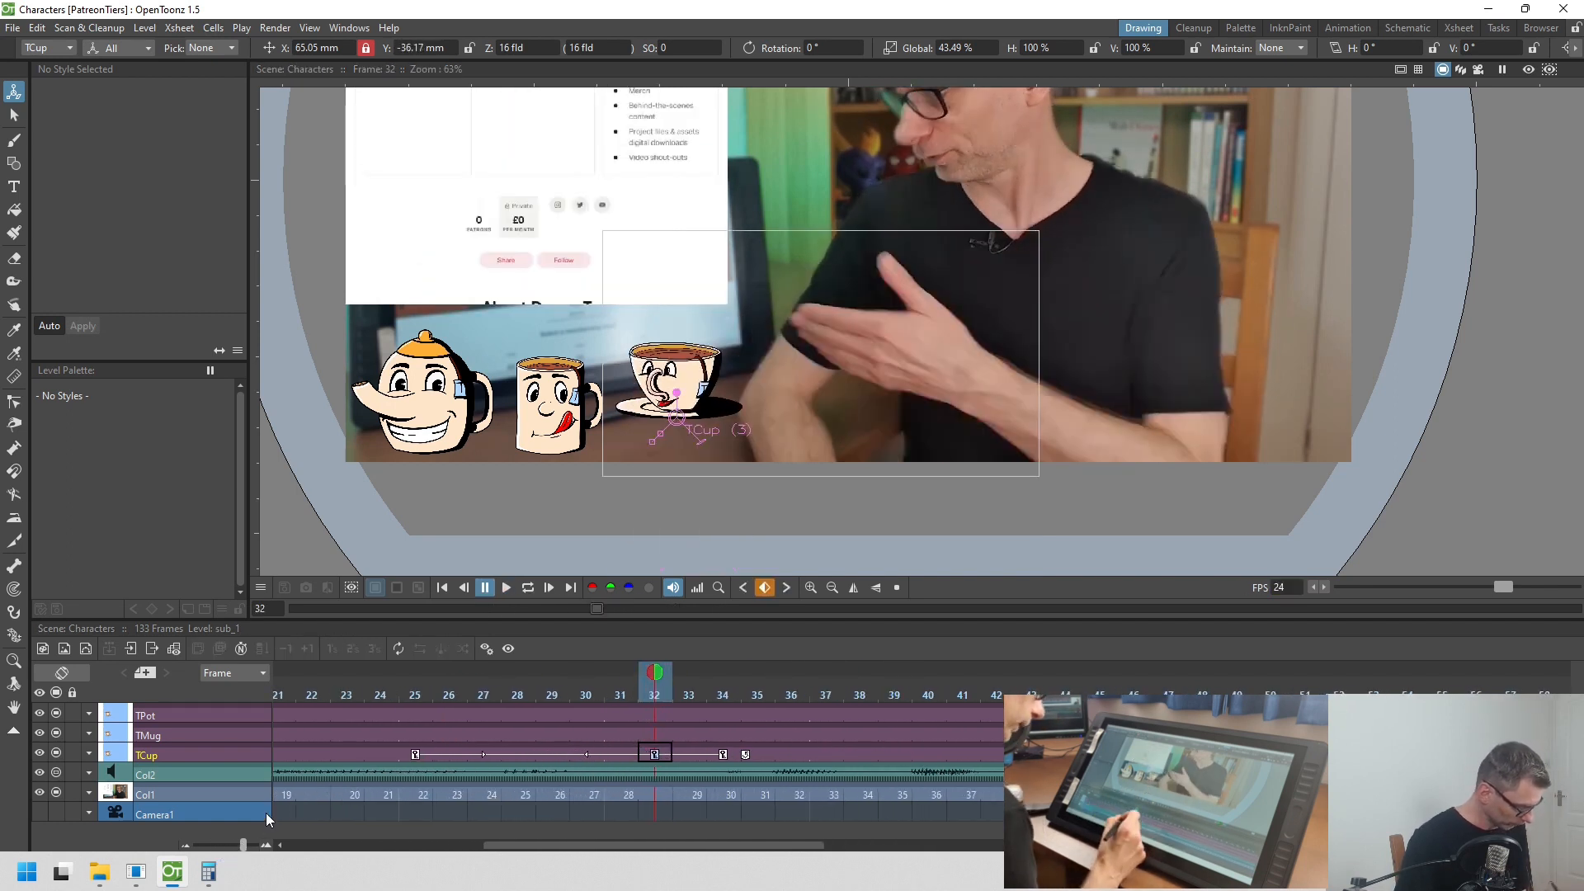
{"action": "left_click_drag", "start_coordinate": [586, 843], "coordinate": [507, 833]}
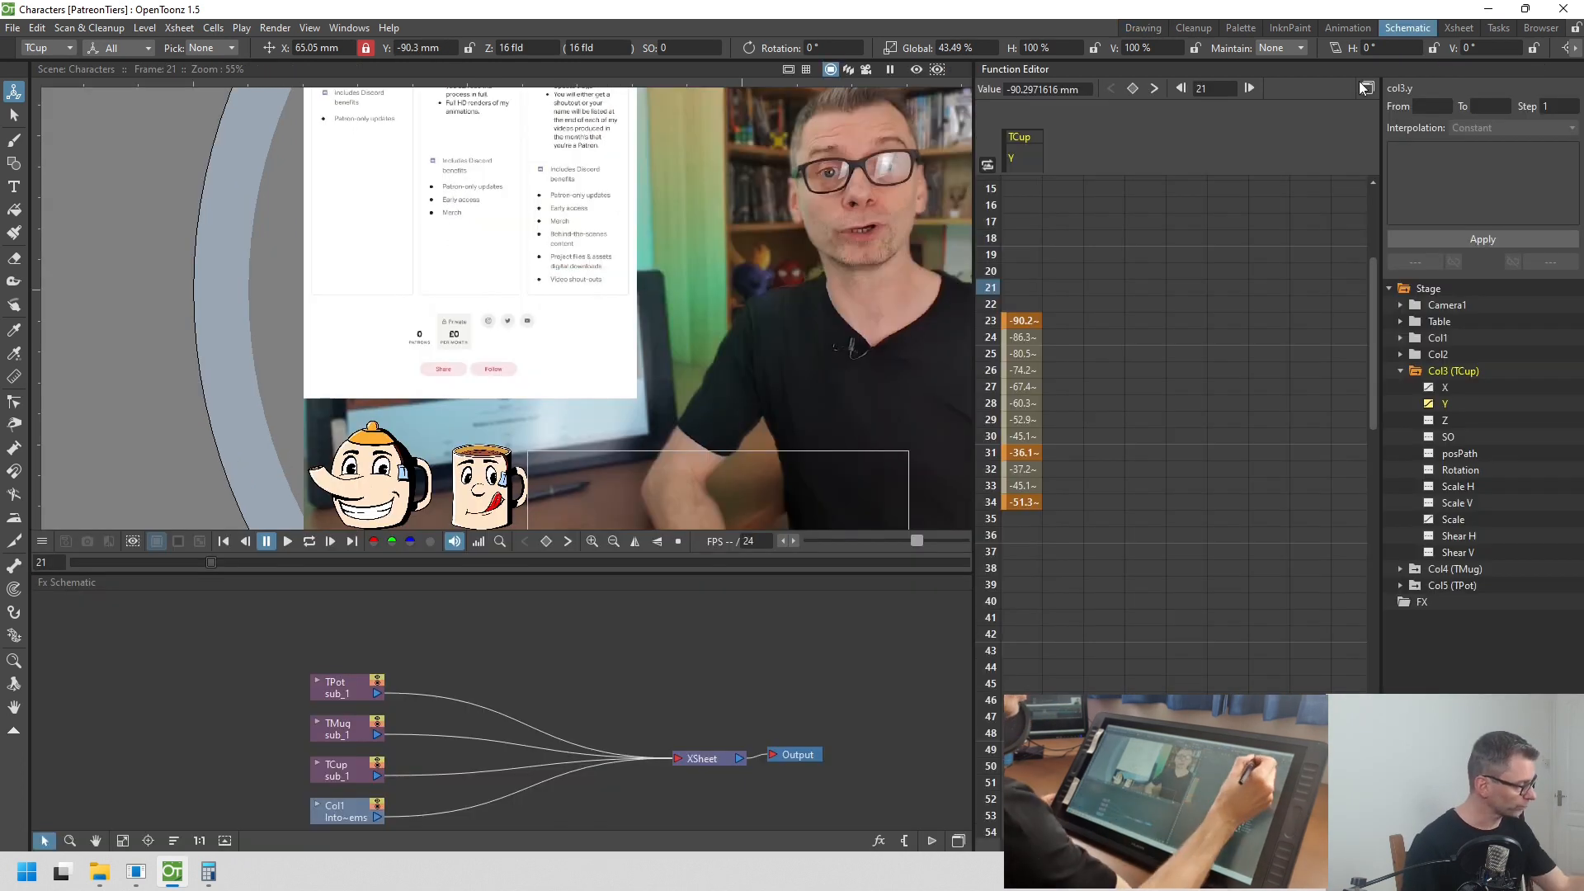
- Open the Function Curves window for the teacup's Y channel, enlarge it and fit the curve in view
{"action": "left_click", "coordinate": [1365, 88]}
{"action": "left_click_drag", "start_coordinate": [446, 86], "coordinate": [646, 85]}
{"action": "left_click_drag", "start_coordinate": [330, 319], "coordinate": [320, 190]}
{"action": "left_click_drag", "start_coordinate": [574, 228], "coordinate": [666, 383]}
{"action": "left_click_drag", "start_coordinate": [329, 393], "coordinate": [321, 263]}
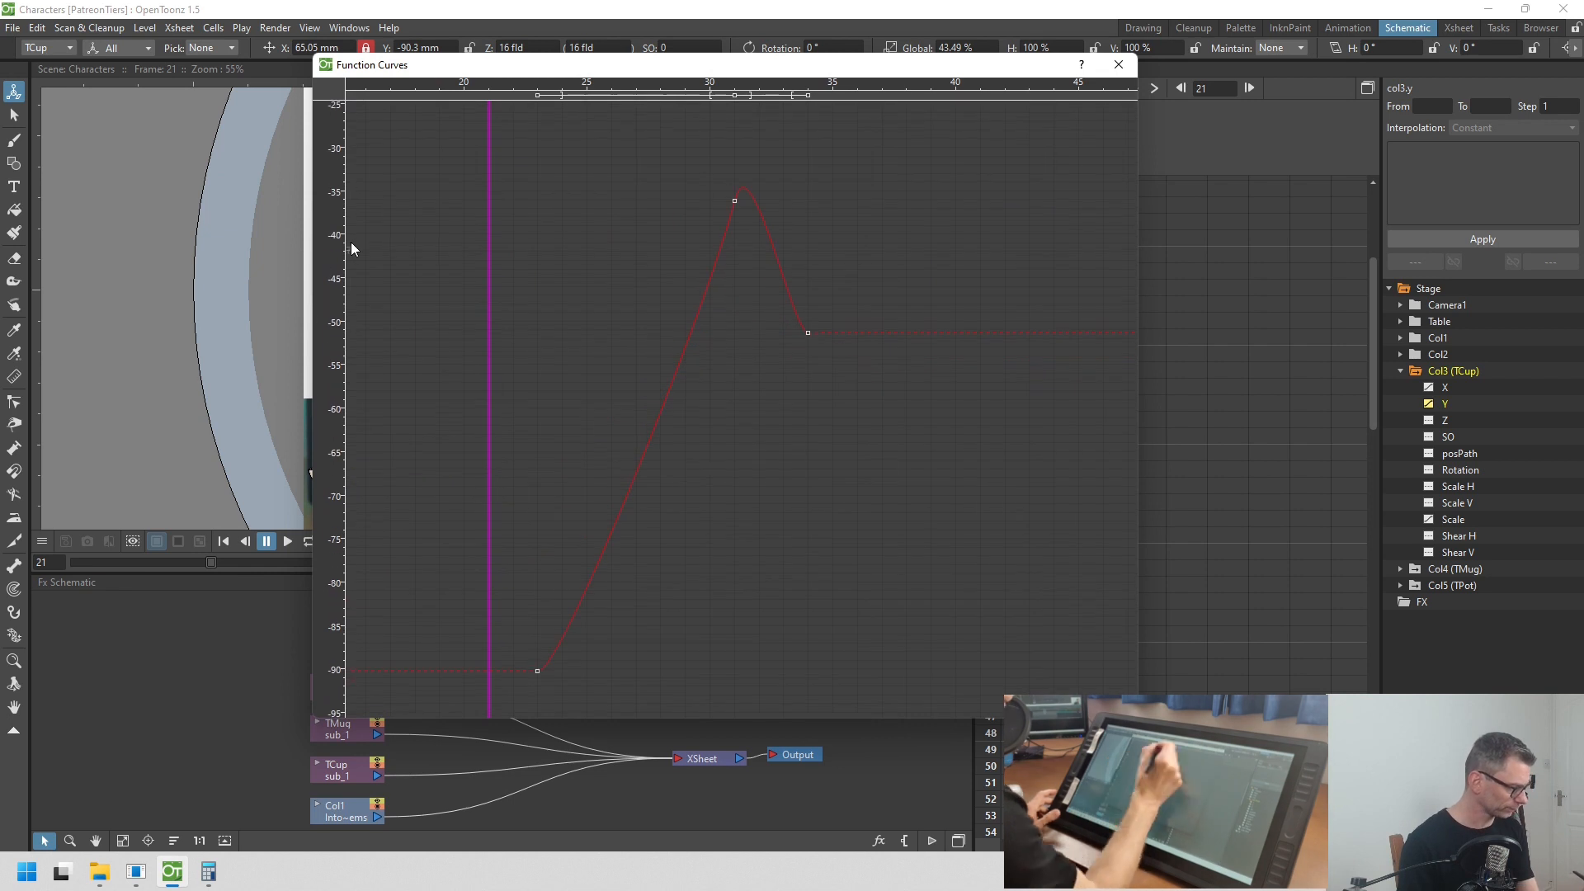
{"action": "left_click_drag", "start_coordinate": [864, 89], "coordinate": [856, 88]}
{"action": "left_click_drag", "start_coordinate": [698, 462], "coordinate": [802, 454]}
- Flatten the handles of the curve's frame 31 key and lengthen them on both sides for a smoother peak
{"action": "left_click_drag", "start_coordinate": [681, 145], "coordinate": [903, 218]}
{"action": "left_click_drag", "start_coordinate": [830, 128], "coordinate": [863, 183]}
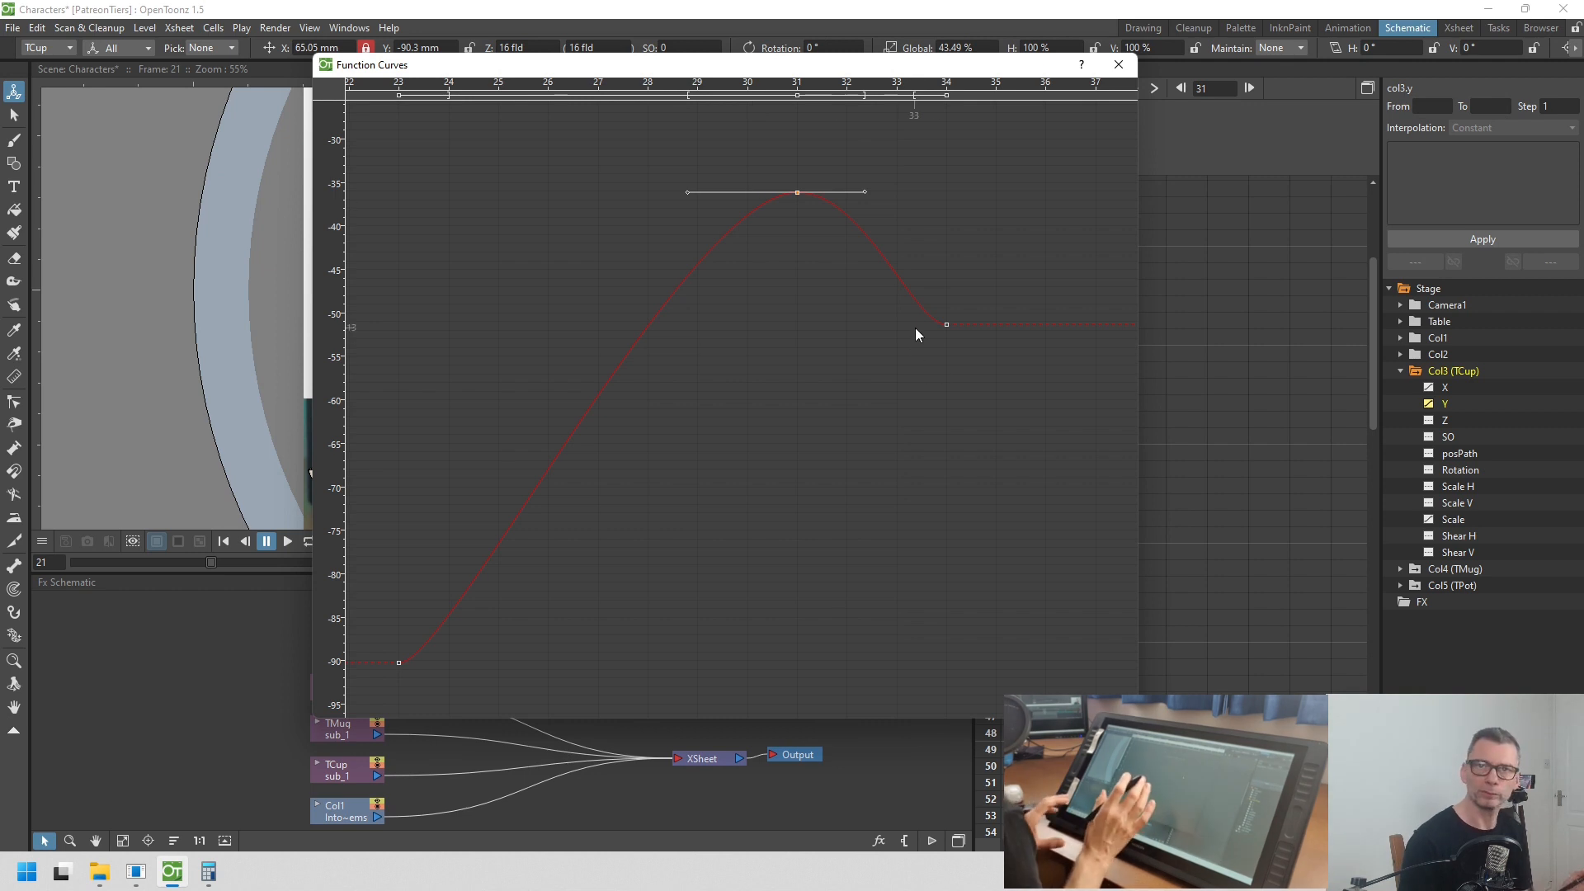
{"action": "left_click_drag", "start_coordinate": [864, 191], "coordinate": [911, 191]}
{"action": "left_click_drag", "start_coordinate": [685, 193], "coordinate": [626, 190]}
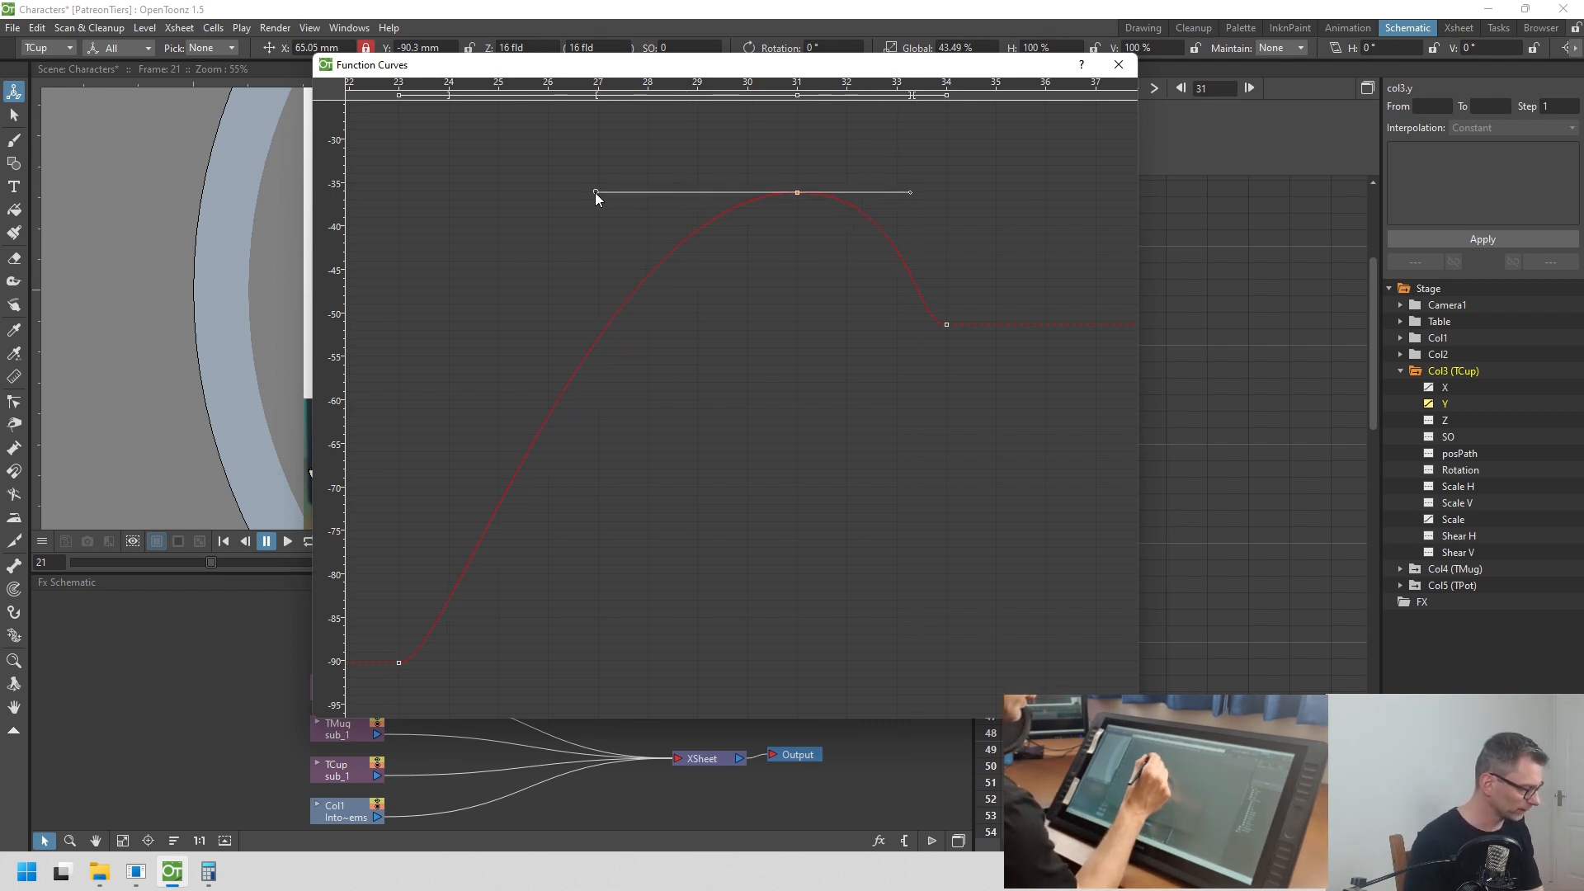
- Check the frame 23 key's handle and pull up the frame 34 key's handle to steepen the end of the drop
{"action": "left_click", "coordinate": [399, 662]}
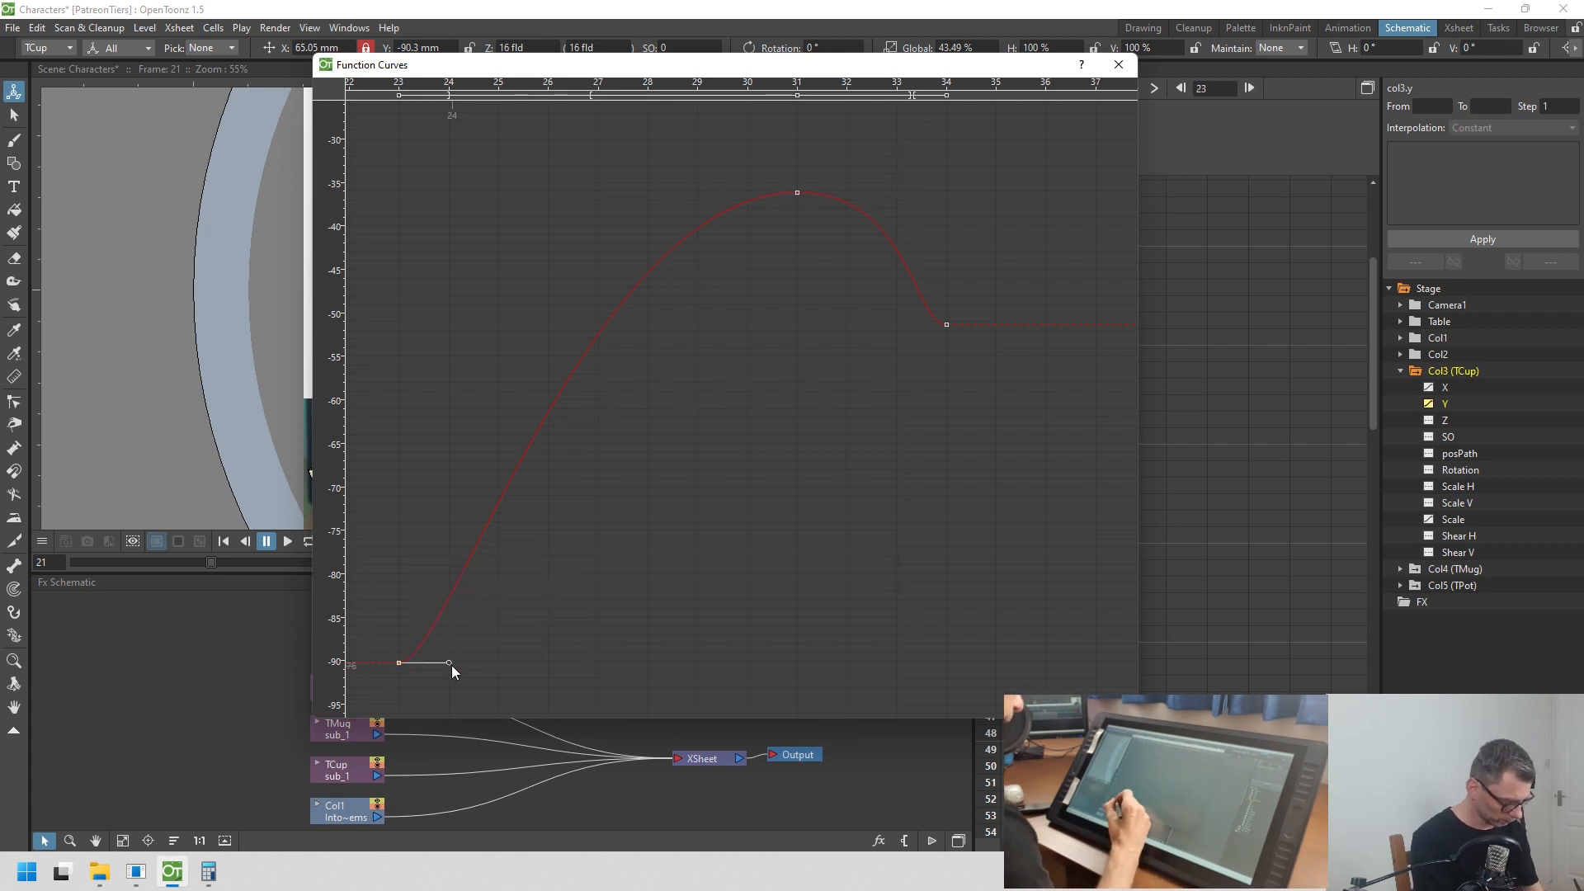
{"action": "left_click", "coordinate": [946, 324]}
{"action": "left_click_drag", "start_coordinate": [912, 317], "coordinate": [917, 271]}
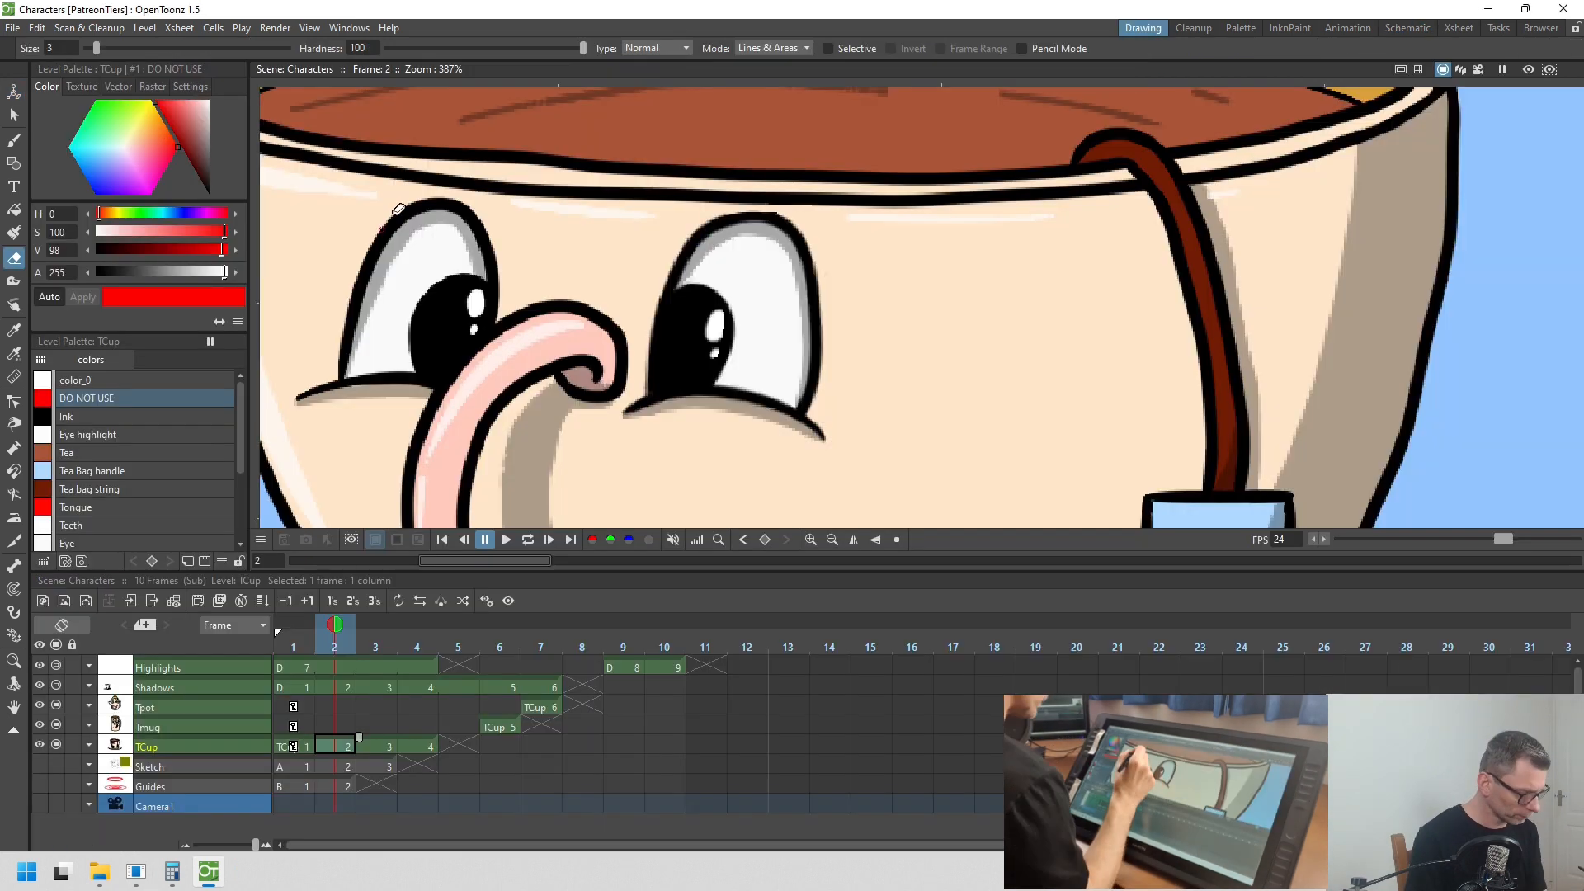
- On frame 2 of the TCup level, erase the top of the left eye's outline and redraw it lower with the Ink style
{"action": "mouse_move", "coordinate": [447, 206]}
{"action": "left_mouse_down"}
{"action": "mouse_move", "coordinate": [429, 222]}
{"action": "mouse_move", "coordinate": [492, 255]}
{"action": "mouse_move", "coordinate": [355, 299]}
{"action": "left_mouse_up"}
{"action": "key", "text": "b"}
{"action": "left_click", "coordinate": [87, 416]}
{"action": "left_click", "coordinate": [304, 640]}
{"action": "left_click", "coordinate": [334, 640]}
- On TCup frame 3, erase the upper part of the left eye and redraw its lid outline lower in Ink
{"action": "mouse_move", "coordinate": [335, 640]}
{"action": "left_mouse_down"}
{"action": "mouse_move", "coordinate": [304, 640]}
{"action": "mouse_move", "coordinate": [384, 635]}
{"action": "left_mouse_up"}
{"action": "key", "text": "e"}
{"action": "mouse_move", "coordinate": [347, 356]}
{"action": "left_mouse_down"}
{"action": "mouse_move", "coordinate": [388, 237]}
{"action": "mouse_move", "coordinate": [468, 274]}
{"action": "mouse_move", "coordinate": [494, 306]}
{"action": "left_mouse_up"}
{"action": "scroll", "coordinate": [340, 359], "scroll_direction": "up", "scroll_amount": 3}
{"action": "key", "text": "b"}
{"action": "mouse_move", "coordinate": [417, 356]}
{"action": "left_mouse_down"}
{"action": "mouse_move", "coordinate": [607, 347]}
{"action": "mouse_move", "coordinate": [583, 388]}
{"action": "left_mouse_up"}
- On TCup frame 4, erase the left eye's upper outline and pupil and ink a nearly closed lid line
{"action": "left_click", "coordinate": [416, 746]}
{"action": "key", "text": "e"}
{"action": "mouse_move", "coordinate": [673, 277]}
{"action": "left_mouse_down"}
{"action": "mouse_move", "coordinate": [421, 262]}
{"action": "mouse_move", "coordinate": [401, 349]}
{"action": "left_mouse_up"}
{"action": "mouse_move", "coordinate": [664, 283]}
{"action": "left_mouse_down"}
{"action": "mouse_move", "coordinate": [464, 319]}
{"action": "mouse_move", "coordinate": [599, 340]}
{"action": "mouse_move", "coordinate": [464, 359]}
{"action": "left_mouse_up"}
{"action": "key", "text": "b"}
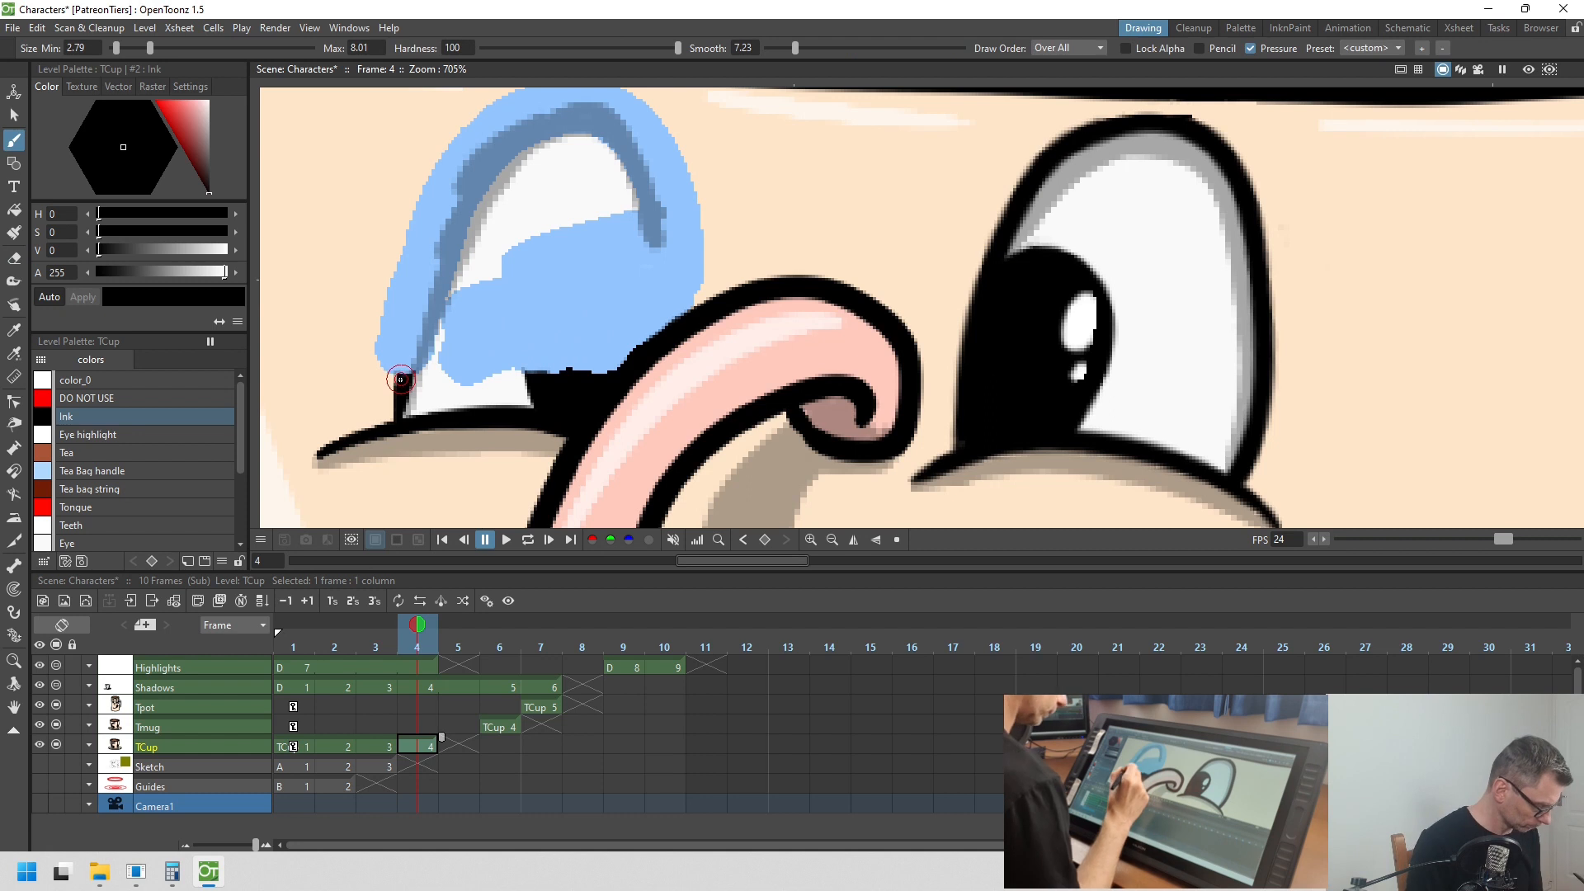
{"action": "left_click_drag", "start_coordinate": [399, 404], "coordinate": [629, 361]}
- On TCup frame 2, select the left pupil freehand and move it about -0.61 mm in X and -3.16 mm in Y
{"action": "left_click", "coordinate": [322, 642]}
{"action": "key", "text": "s"}
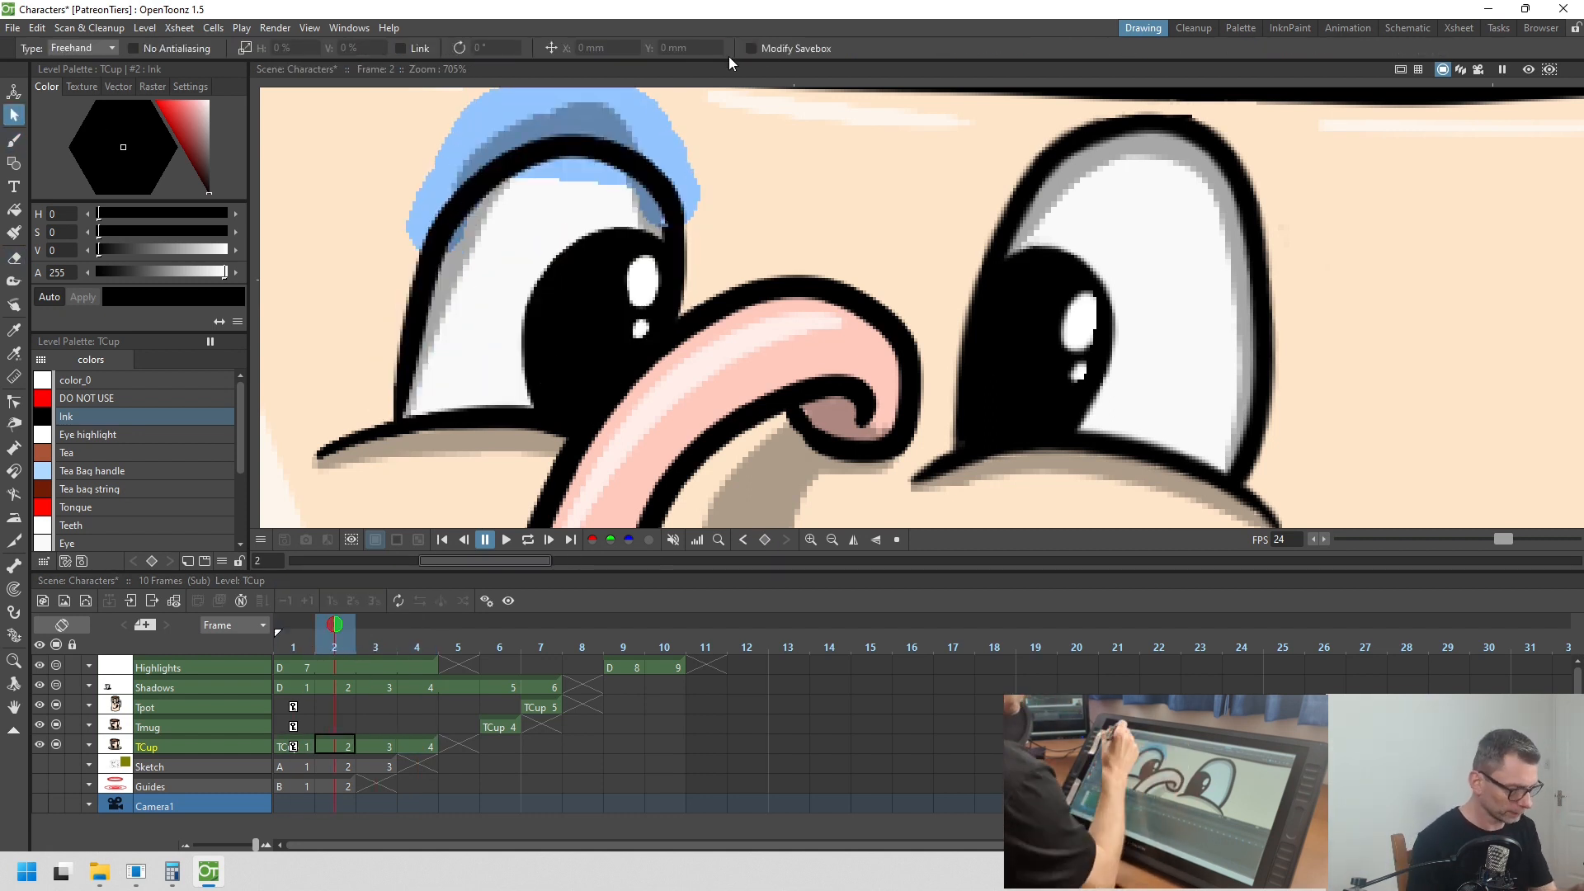
{"action": "mouse_move", "coordinate": [658, 326]}
{"action": "left_mouse_down"}
{"action": "mouse_move", "coordinate": [665, 338]}
{"action": "mouse_move", "coordinate": [624, 345]}
{"action": "left_mouse_up"}
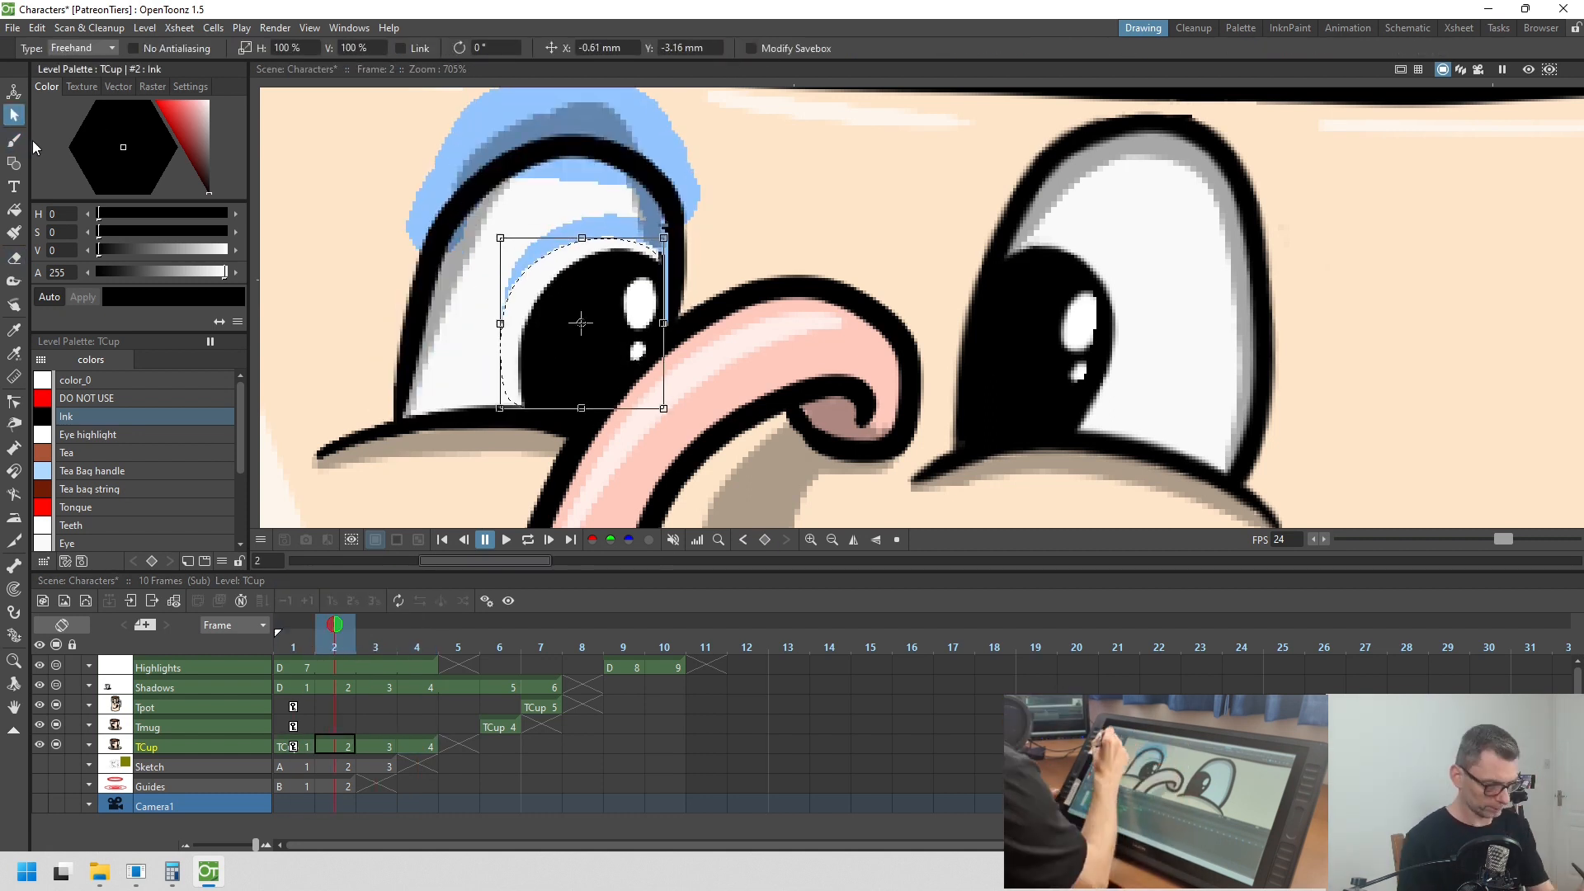
{"action": "key", "text": "e"}
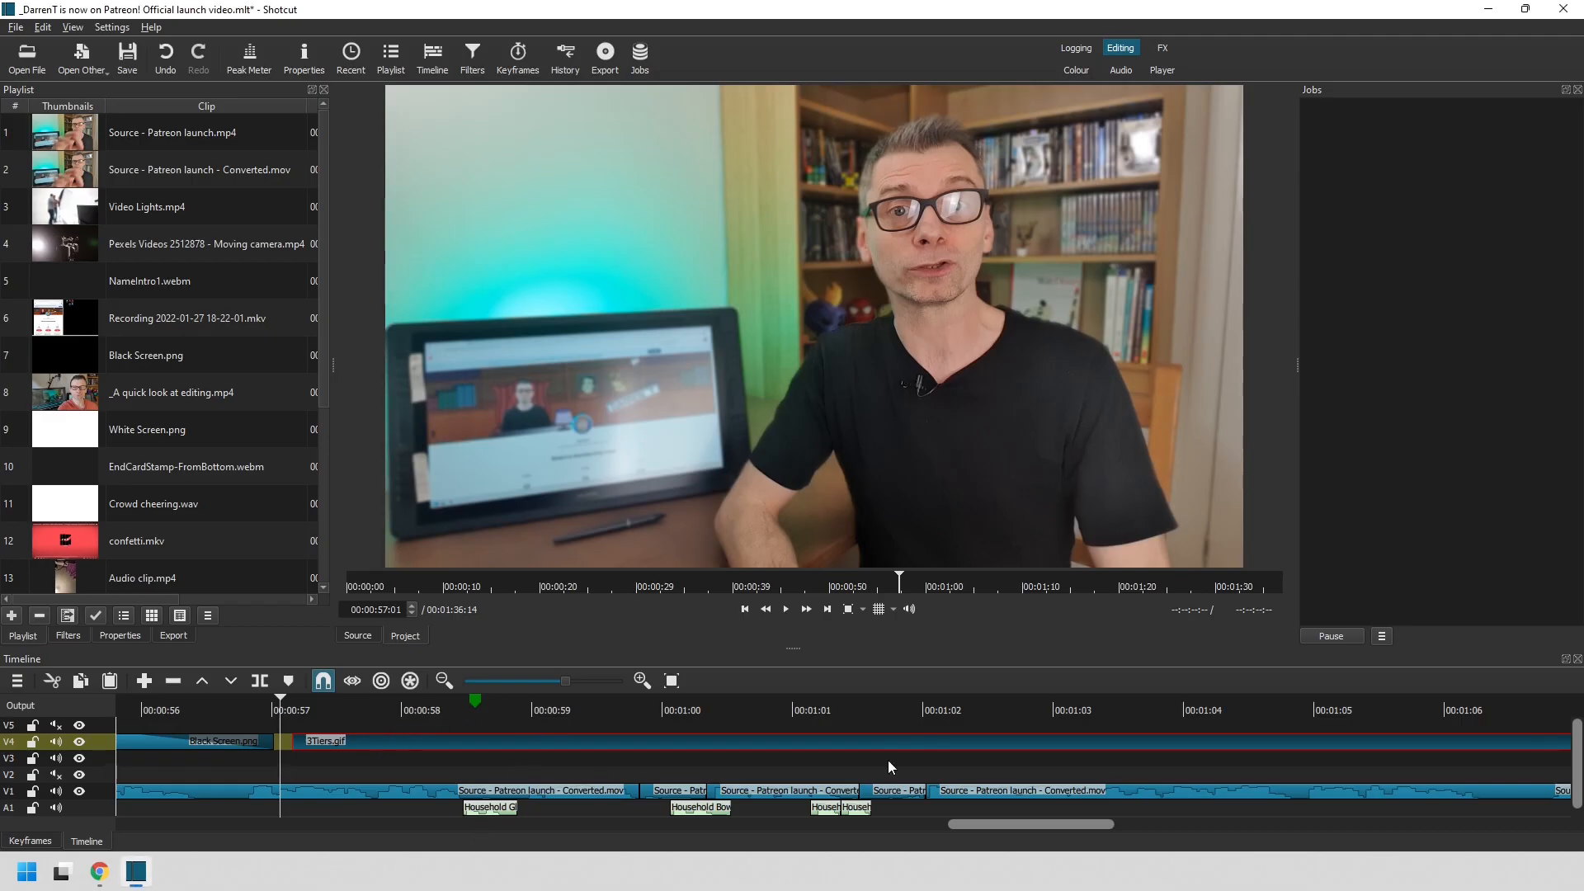
- In Shotcut, scrub the launch video's timeline from about 57 seconds to 1:01 to review the characters over the footage
{"action": "left_click_drag", "start_coordinate": [277, 700], "coordinate": [800, 759]}
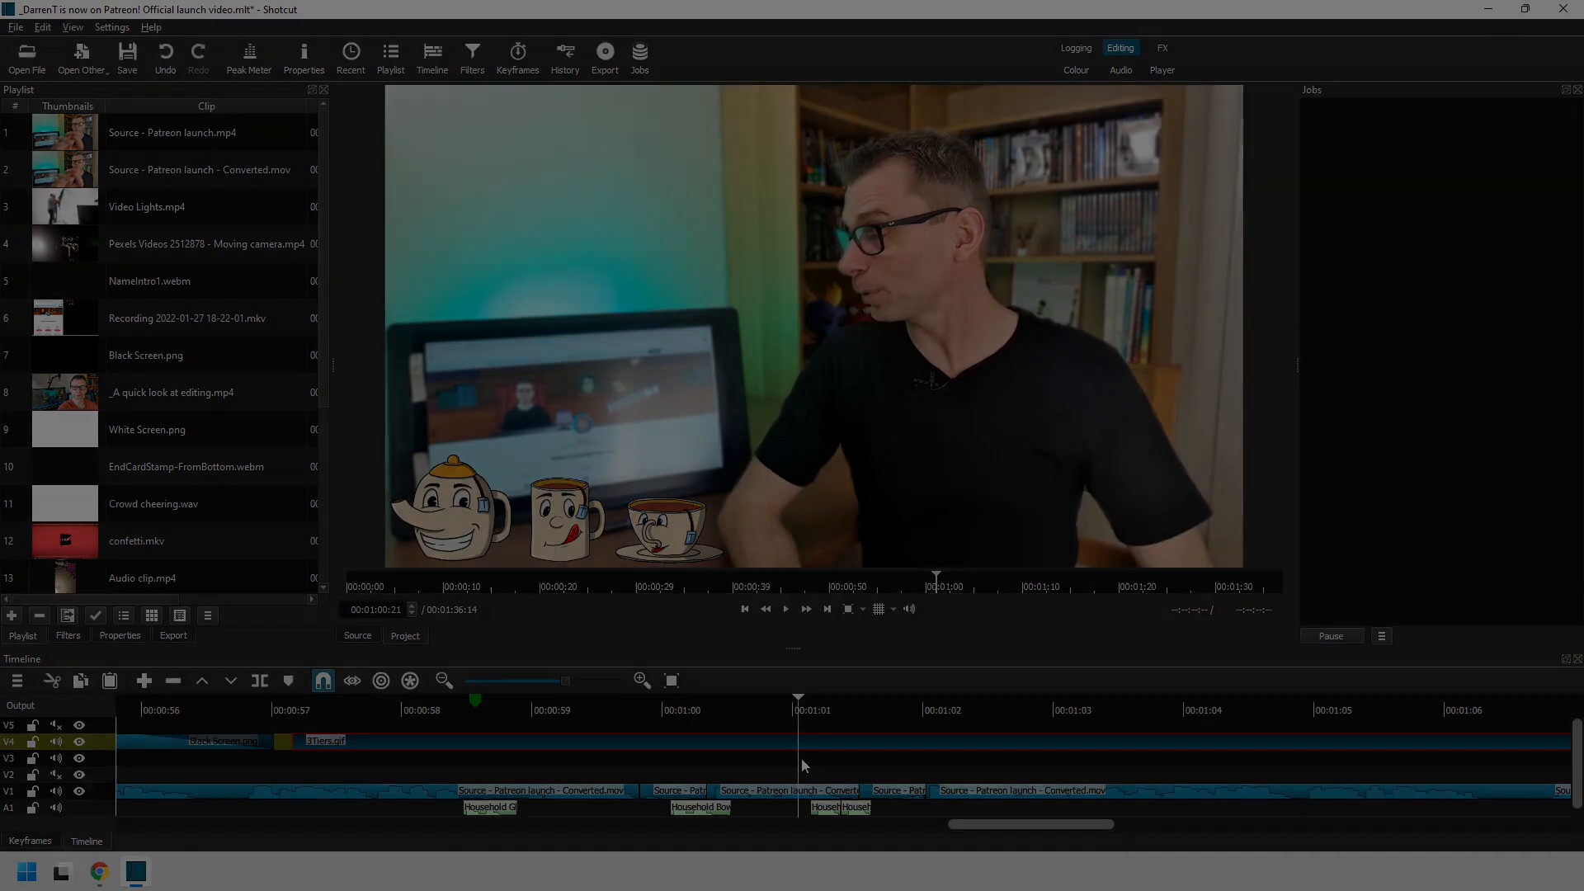